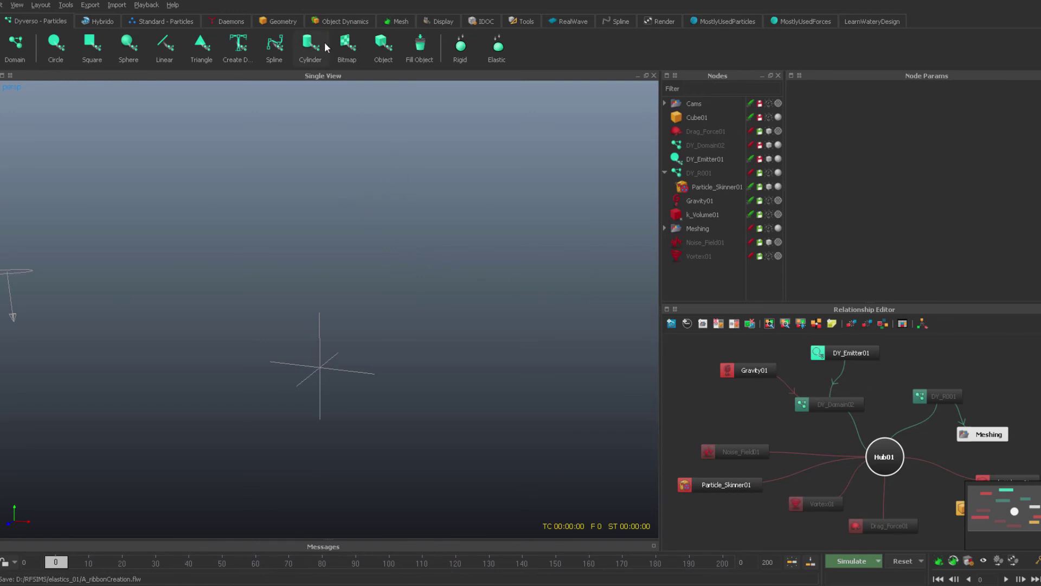
Create a cube at the origin and flatten it to a Y scale of about 0.06
left_click(288, 17)
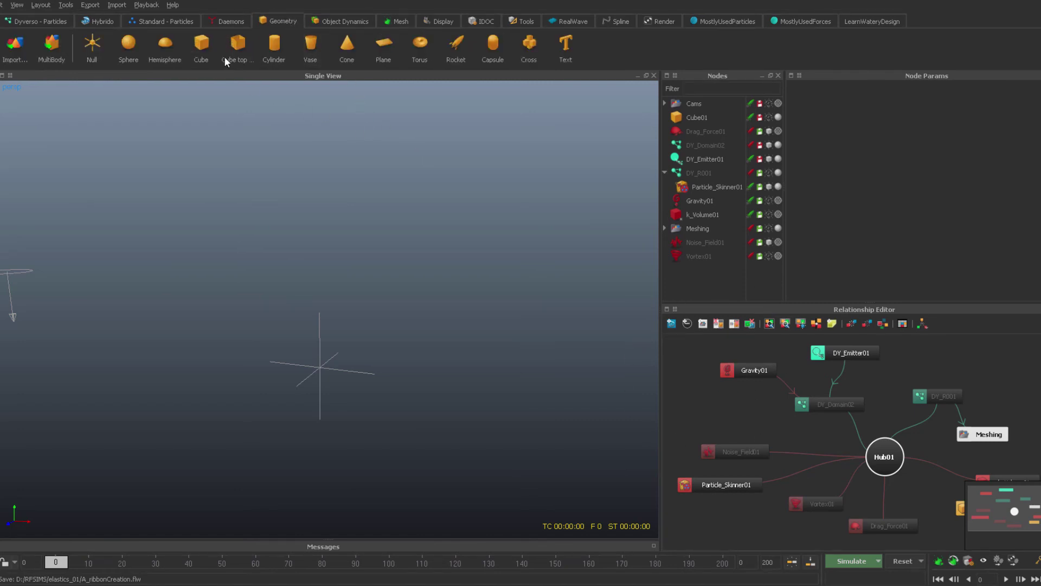
left_click(200, 54)
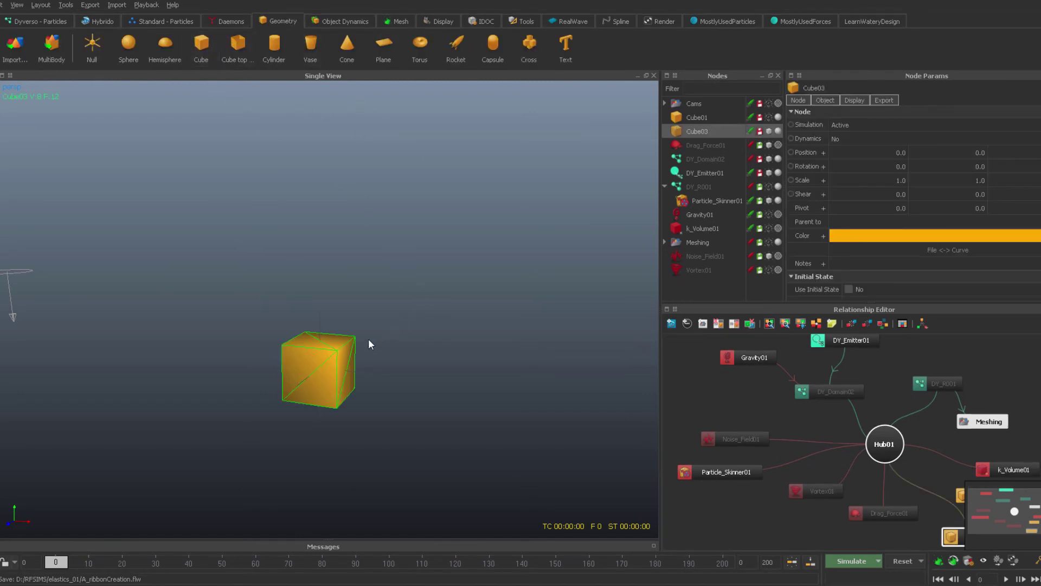
middle_click_drag(369, 339, 365, 265, "alt")
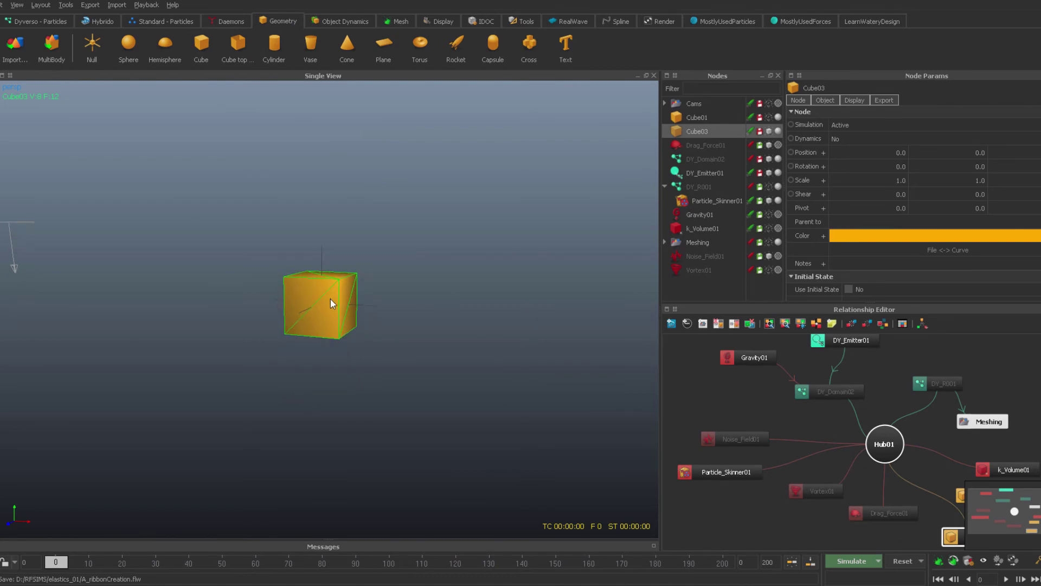
key("r")
left_click_drag(324, 246, 328, 292)
middle_click_drag(328, 288, 324, 301, "alt")
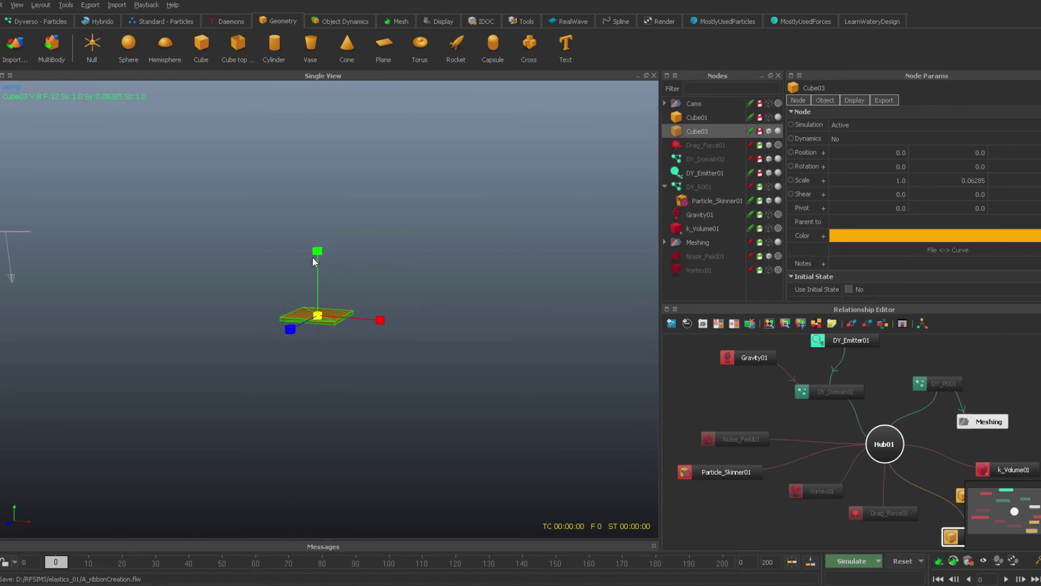
Scale the flattened cube into a long thin ribbon, about 6.44 in X and about 0.012 in Y
left_click_drag(317, 250, 321, 255)
left_click_drag(381, 318, 597, 347)
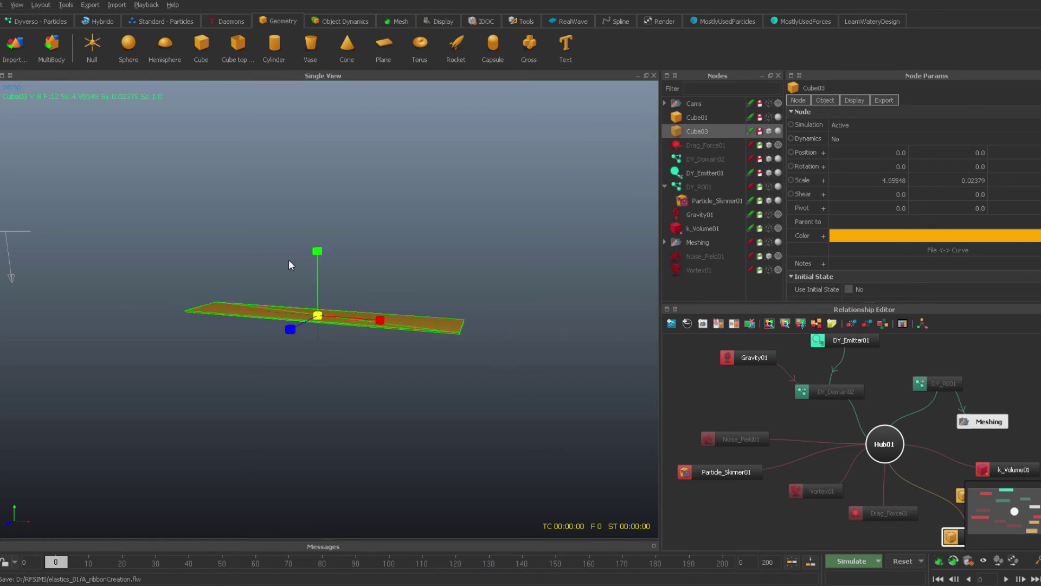
left_click_drag(326, 249, 321, 248)
left_click_drag(382, 324, 331, 341)
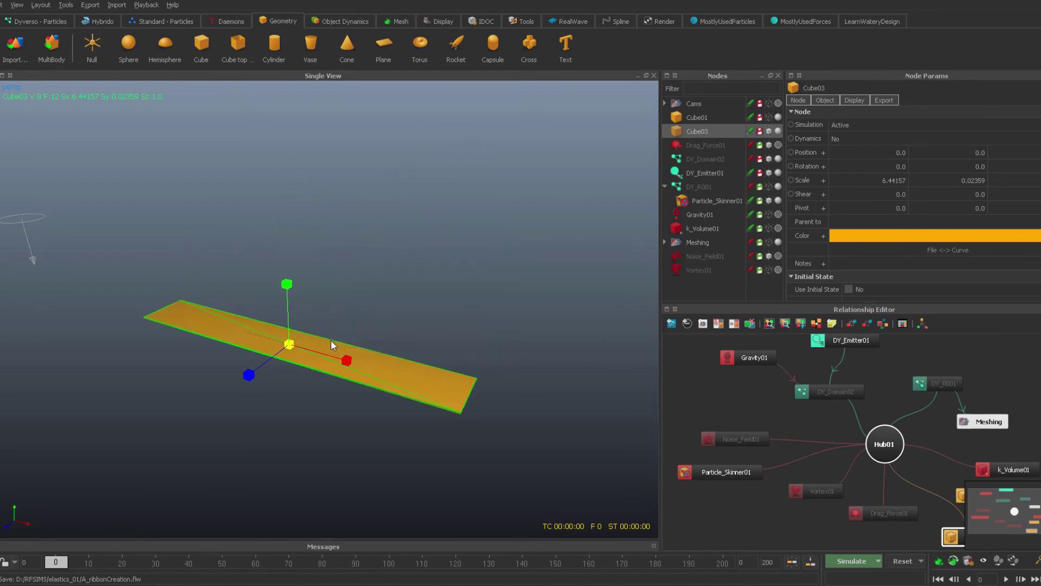
right_click_drag(331, 340, 409, 344, "alt")
middle_click_drag(365, 343, 387, 189, "alt")
left_click_drag(388, 194, 388, 283, "alt")
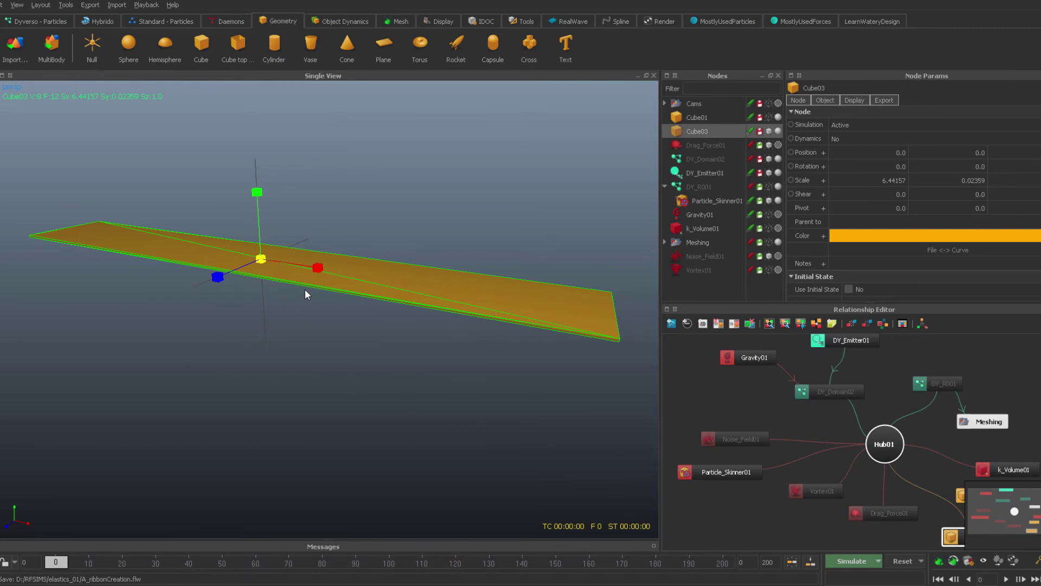
left_click_drag(258, 192, 374, 282)
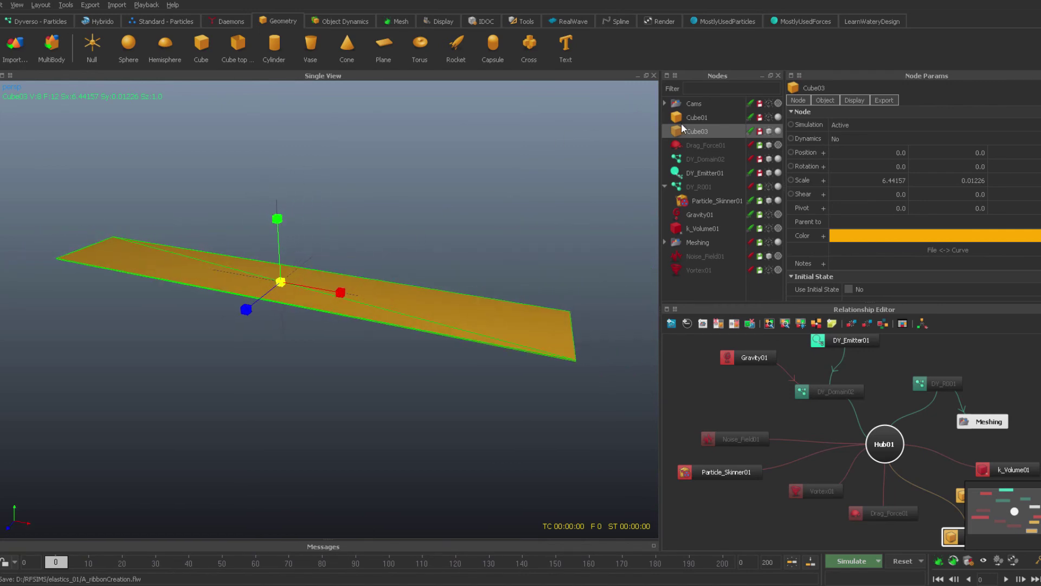
Create an elastic Dyverso domain from the ribbon cube and place its node beside DY_R001 in the relationship graph
left_click(51, 24)
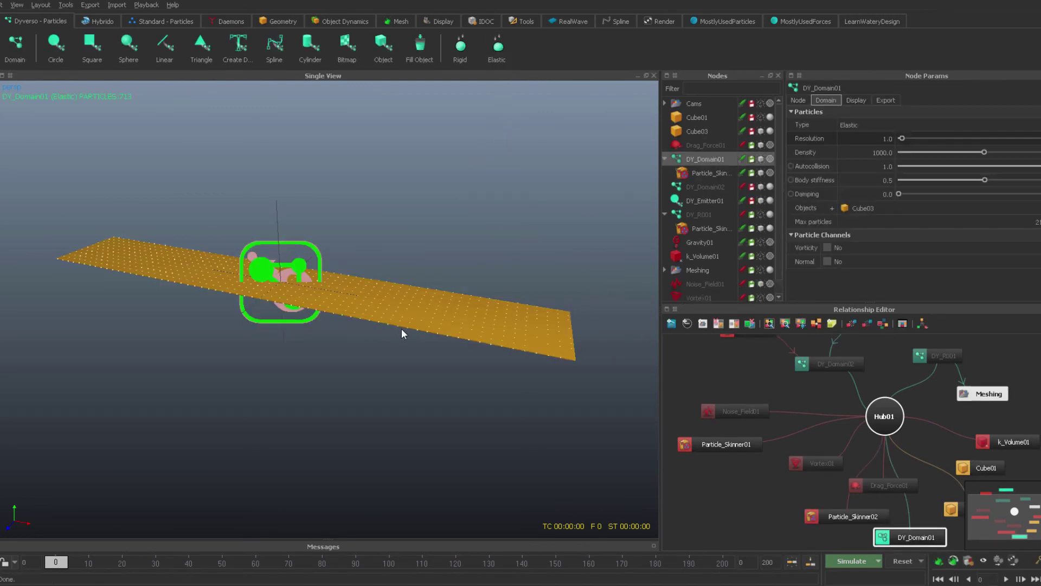
left_click_drag(402, 329, 391, 281, "alt")
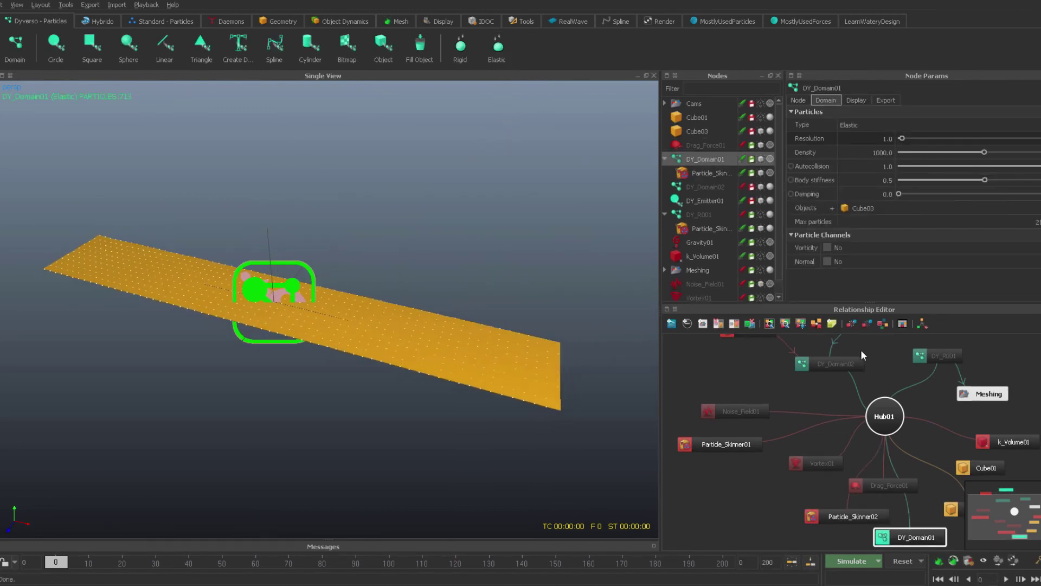
left_click_drag(909, 537, 1004, 354)
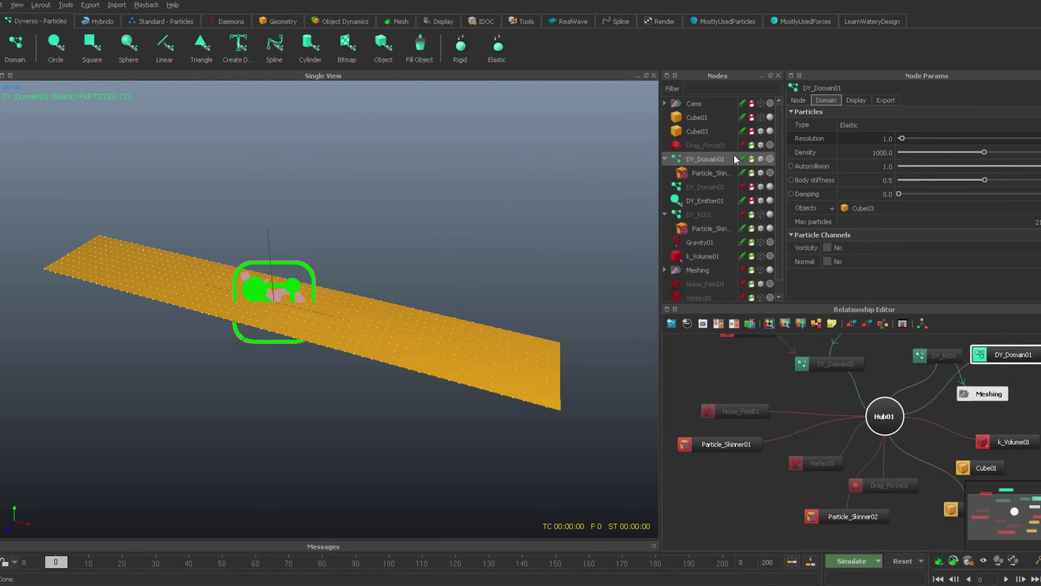
Rename the new elastic domain as DY_El02
double_click(708, 157)
type("DY_El02")
key("Return")
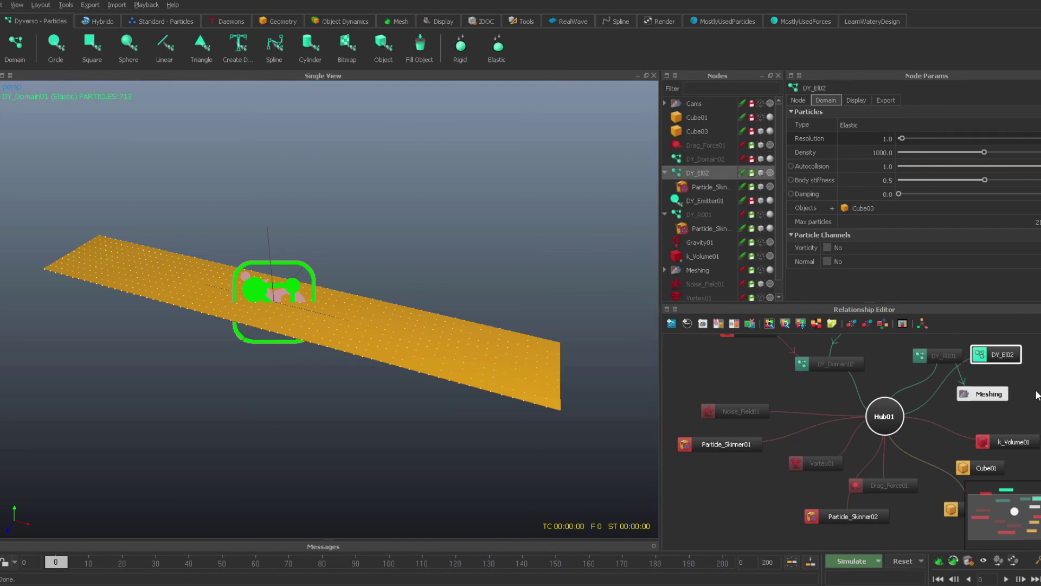
Hide the Cube03 ribbon in the viewport and switch off the icon display of the DY_El02 domain
left_click(762, 131)
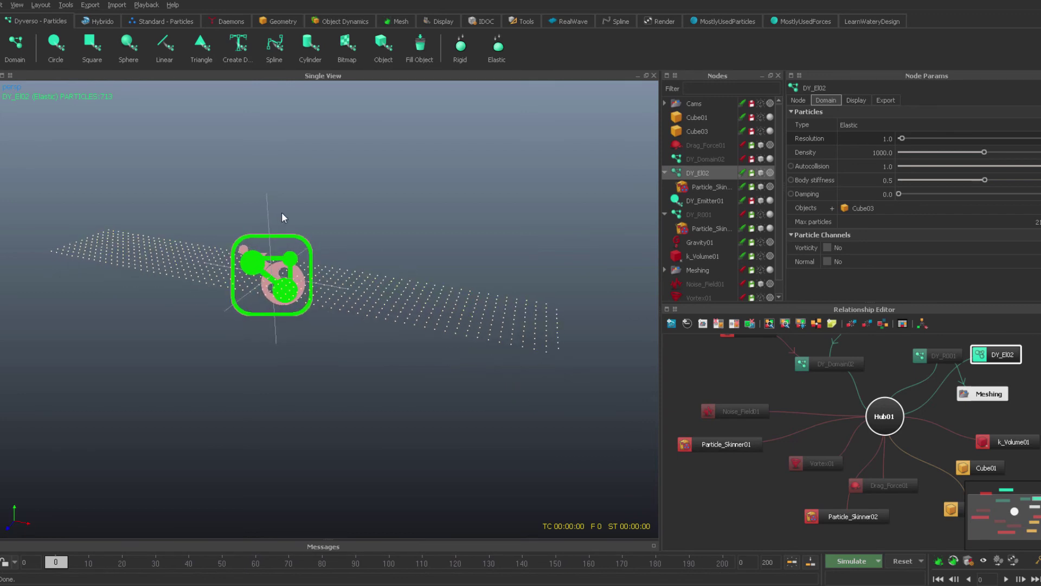
left_click_drag(282, 213, 294, 238)
left_click(339, 214)
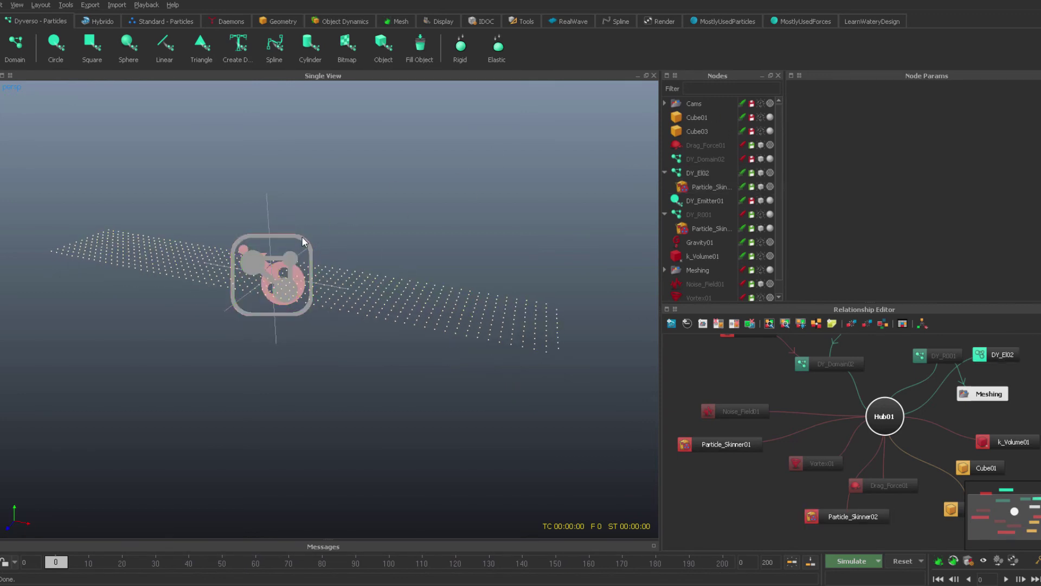
left_click(303, 240)
left_click(884, 101)
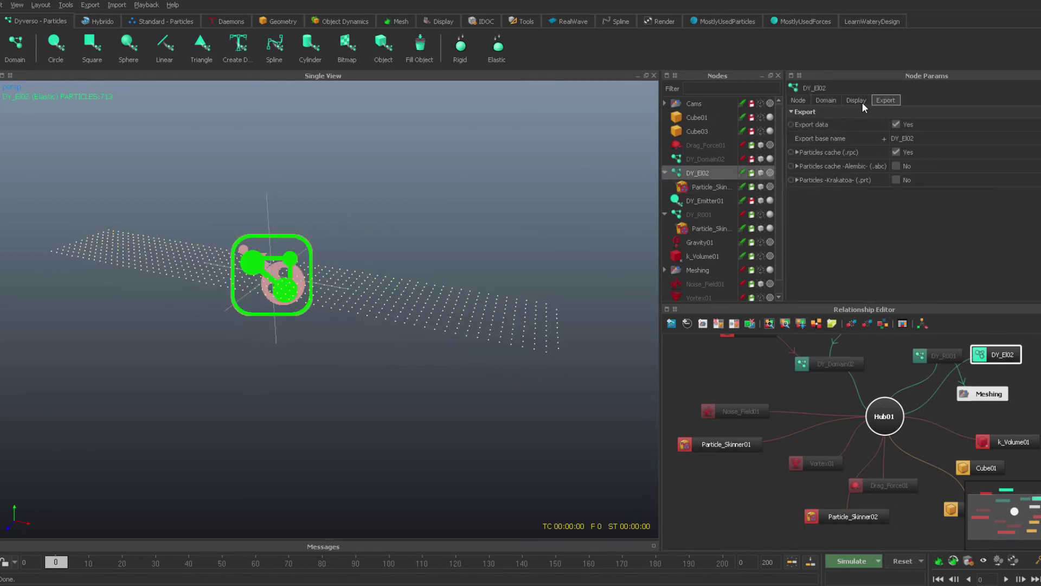
left_click(859, 102)
left_click(865, 138)
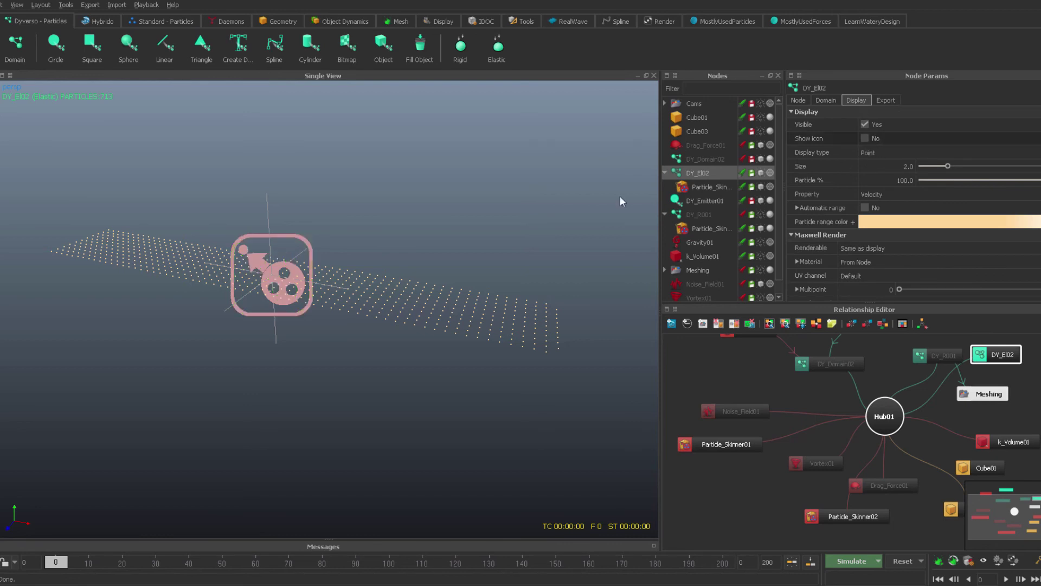
Switch off the icon display of the Particle_Skinner02 daemon to leave only the ribbon particles in view
left_click(283, 239)
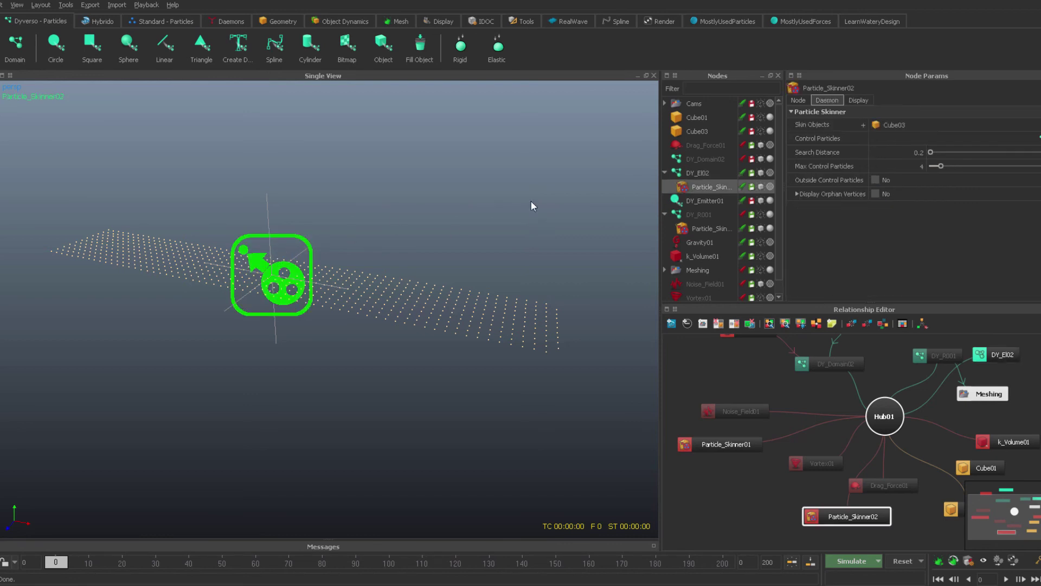
left_click(857, 100)
left_click(381, 206)
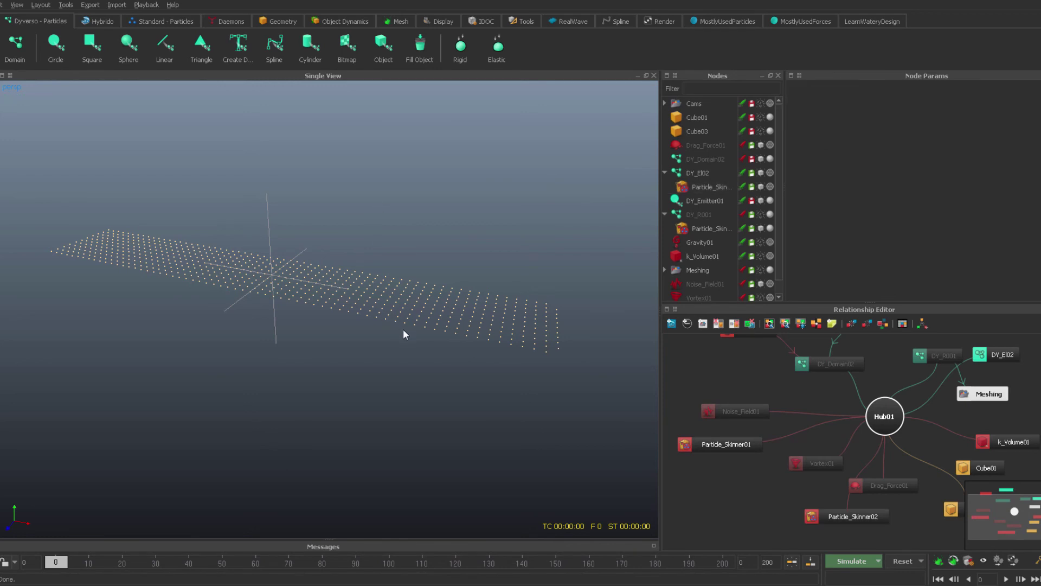
left_click_drag(403, 330, 570, 309, "alt")
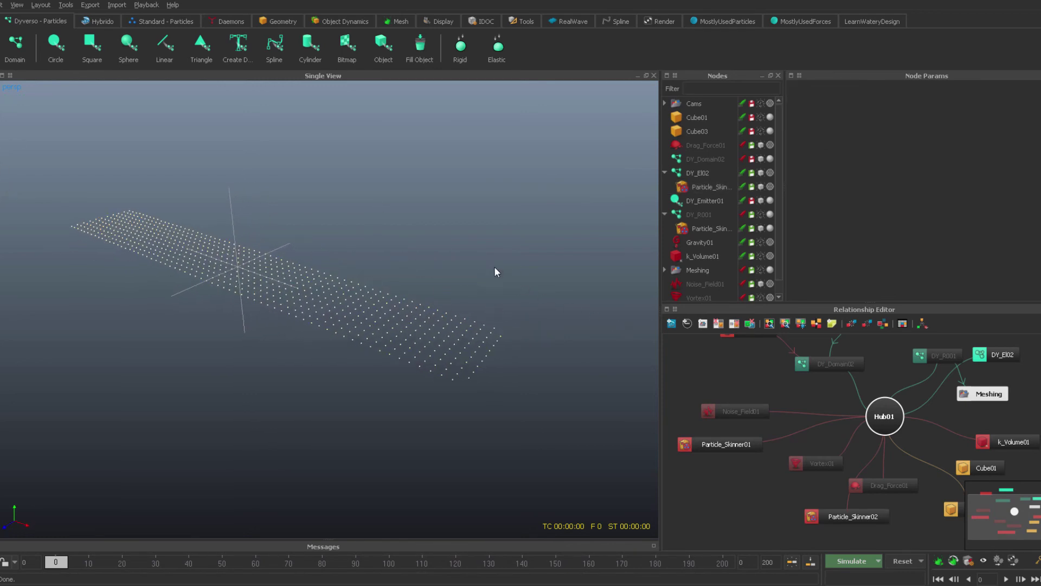
mouse_move(365, 244)
left_mouse_down("alt")
mouse_move(349, 235)
mouse_move(380, 302)
mouse_move(341, 283)
mouse_move(356, 282)
mouse_move(348, 295)
mouse_move(358, 261)
left_mouse_up("alt")
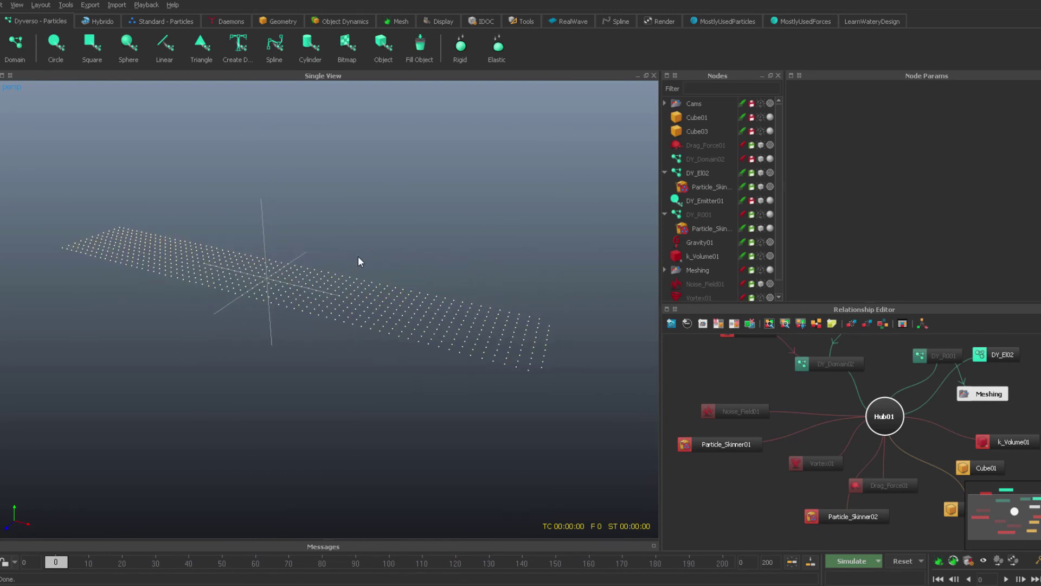
Add an Attractor daemon and raise it about 2.2 units above the centre of the particle ribbon
left_click(226, 21)
left_click(234, 52)
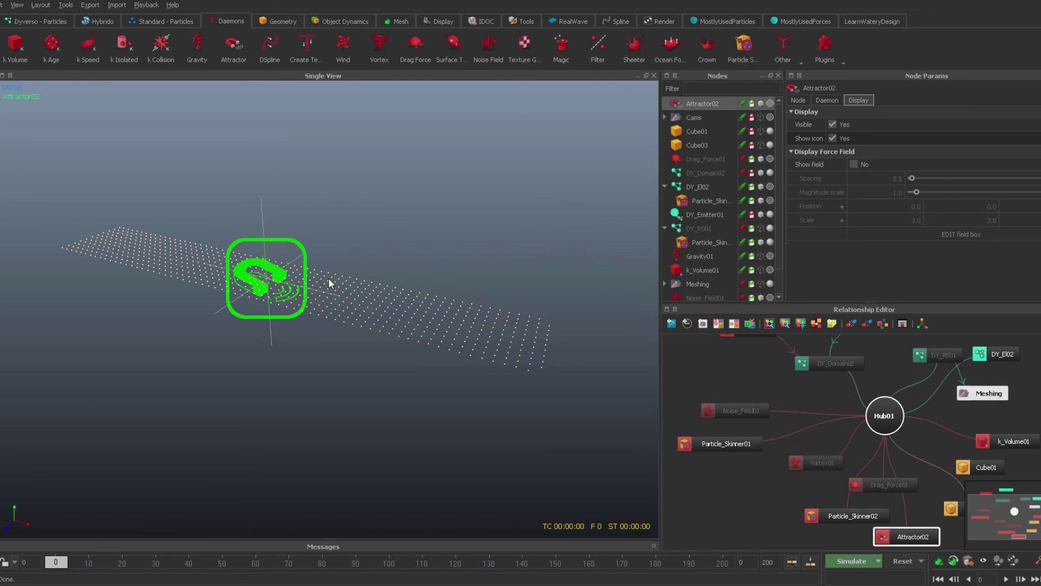
key("w")
left_click_drag(264, 214, 251, 74)
scroll(402, 286, "down", 3)
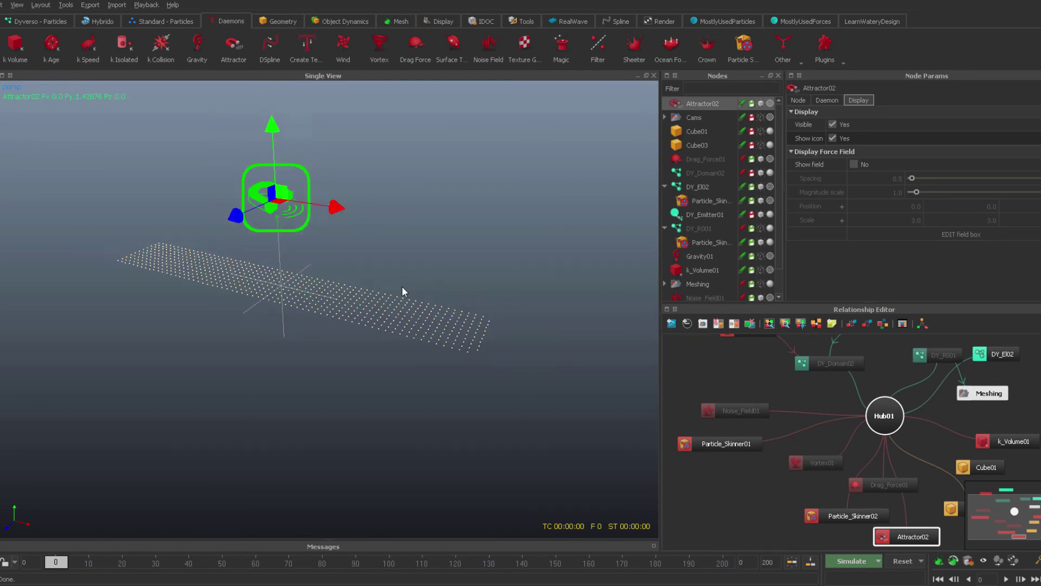
left_click_drag(402, 285, 436, 276, "alt")
left_click_drag(316, 148, 331, 98)
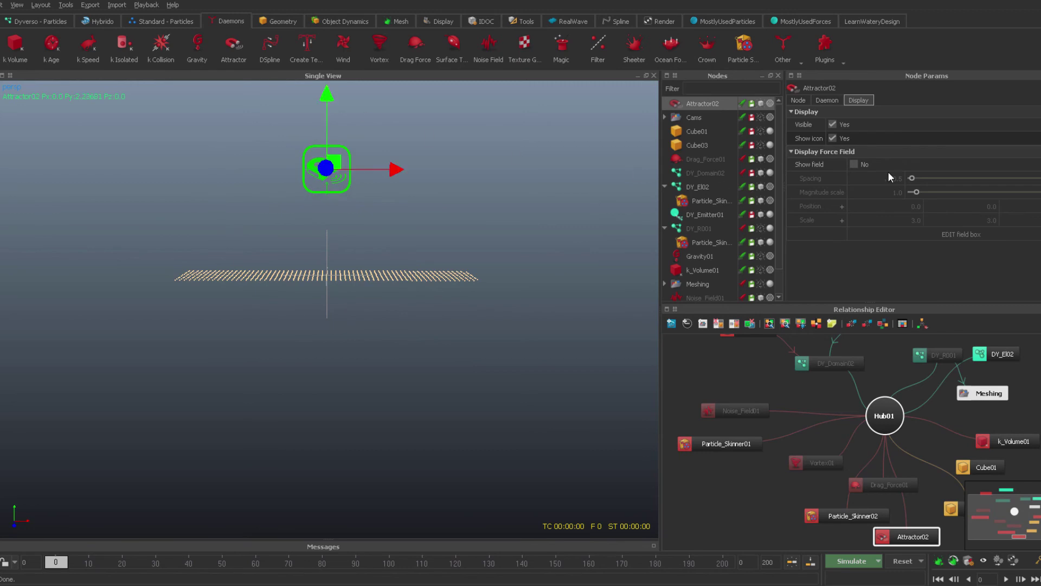
Set the attractor's internal force to 1.0
left_click(827, 100)
left_click(889, 274)
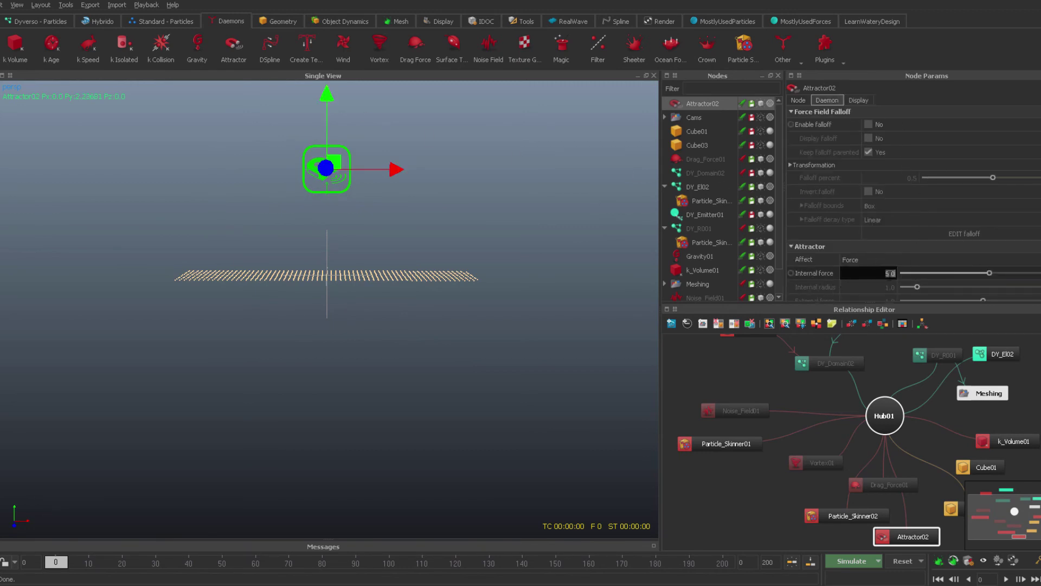
type("1")
key("Return")
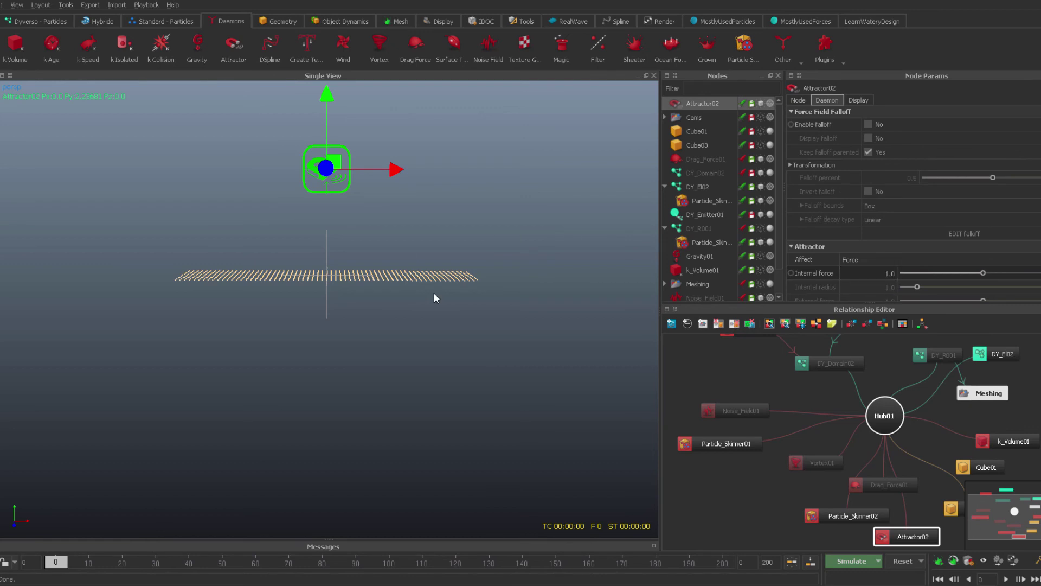
left_click_drag(434, 292, 452, 361, "alt")
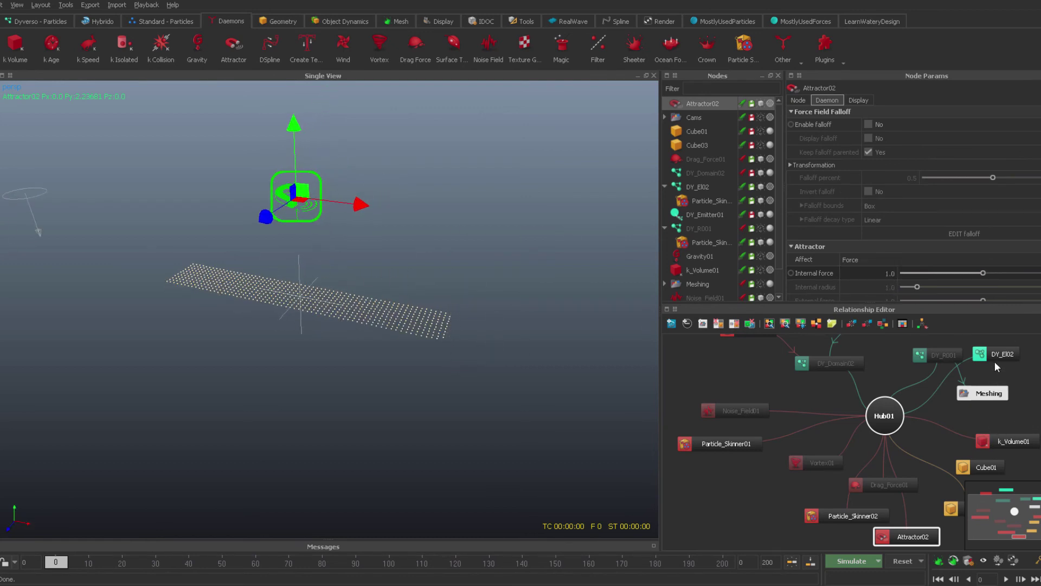
Simulate the elastic ribbon's reaction to the attractor for about 79 frames, stop it, and reset the simulation data
left_click_drag(995, 358, 1026, 366)
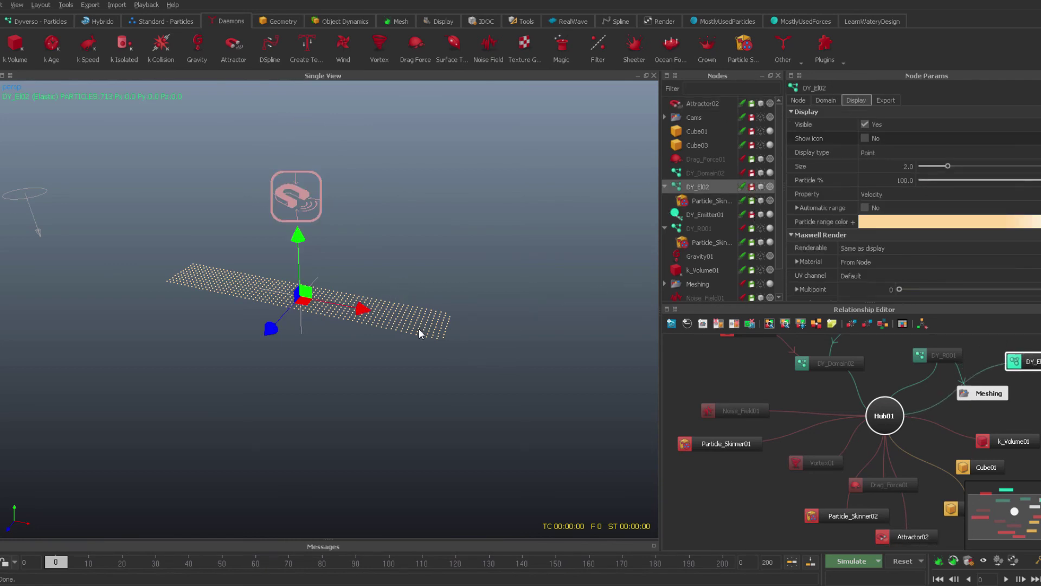
key("ctrl+a")
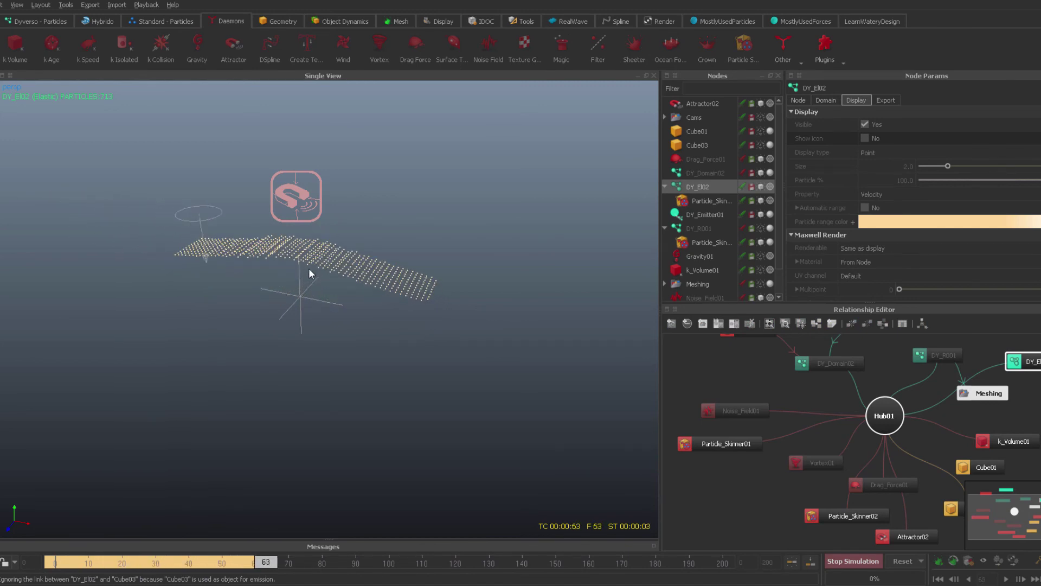
key("Escape")
left_click_drag(289, 229, 392, 259, "alt")
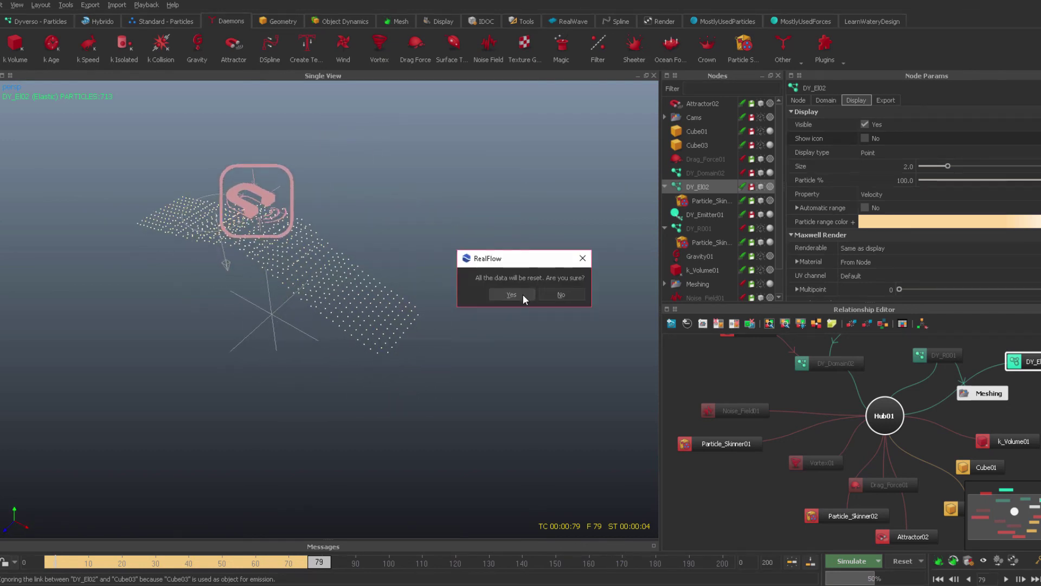
left_click(523, 294)
left_click_drag(405, 331, 493, 330, "alt")
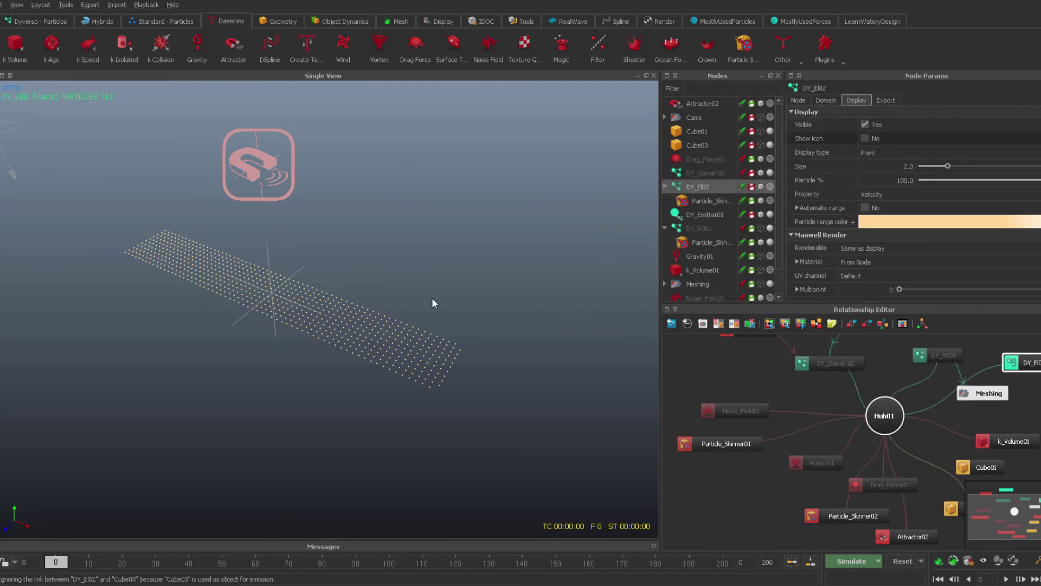
Set the particle resolution of the DY_El02 domain to 50
left_click(826, 101)
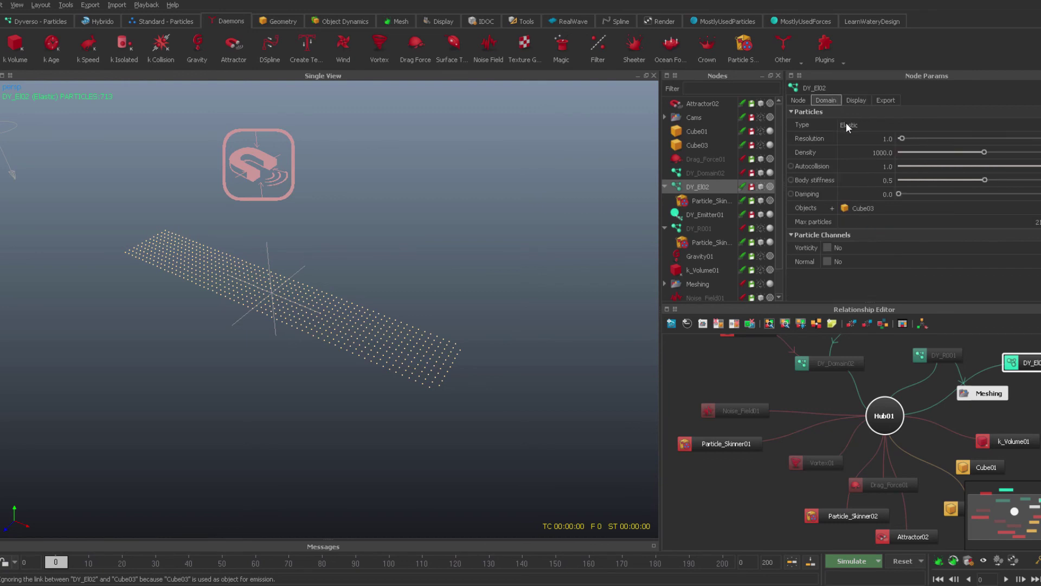
left_click(883, 140)
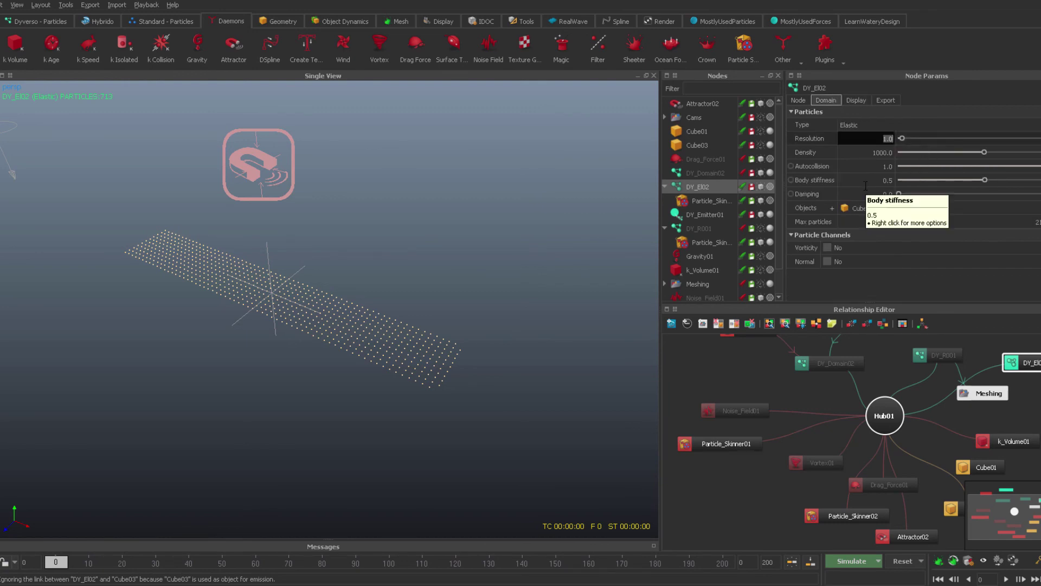
type("50")
key("Return")
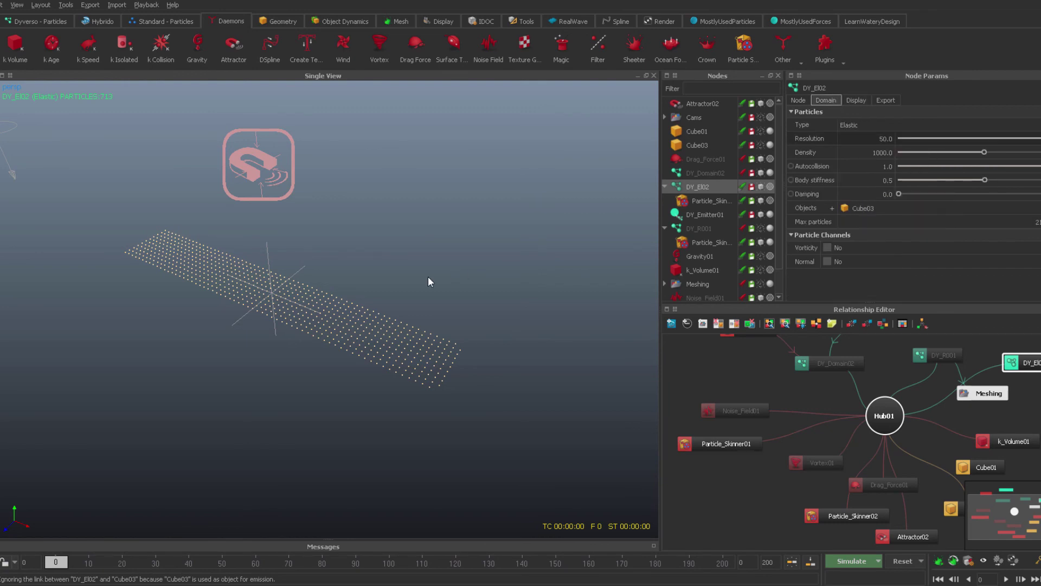
Reset the scene to rebuild the ribbon particles at the new resolution and start the simulation again
key("ctrl+r")
left_click(508, 296)
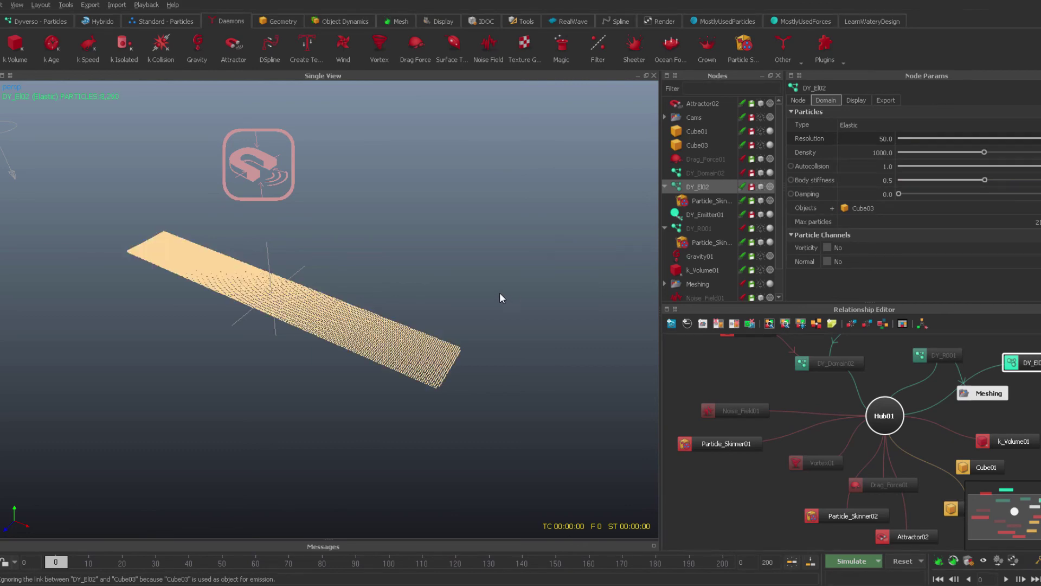
key("alt+a")
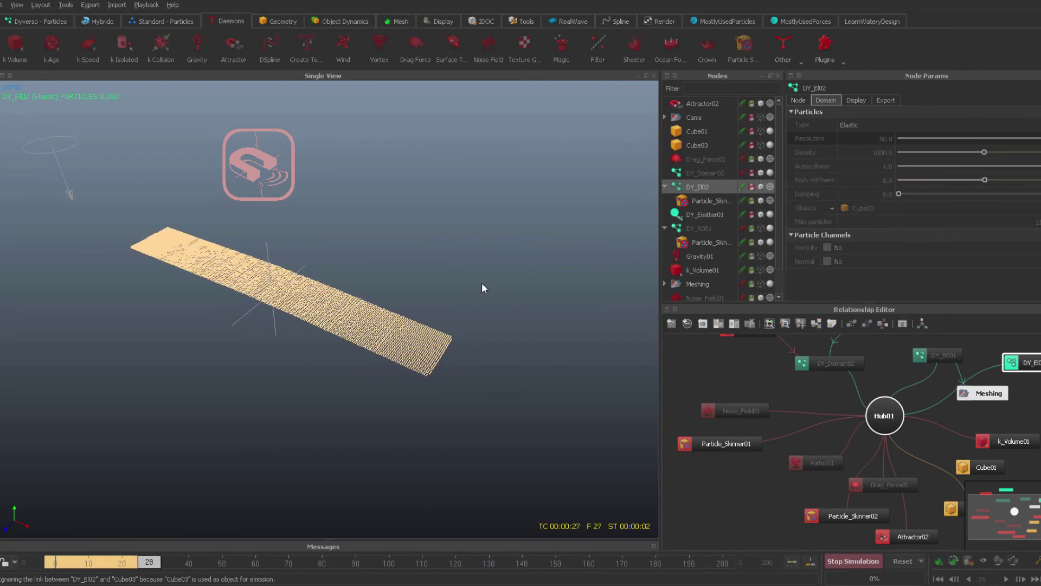
Stop the simulation at frame 49 and examine the elastic ribbon's particles up close and from both sides
key("alt+a")
right_click_drag(279, 259, 304, 253, "alt")
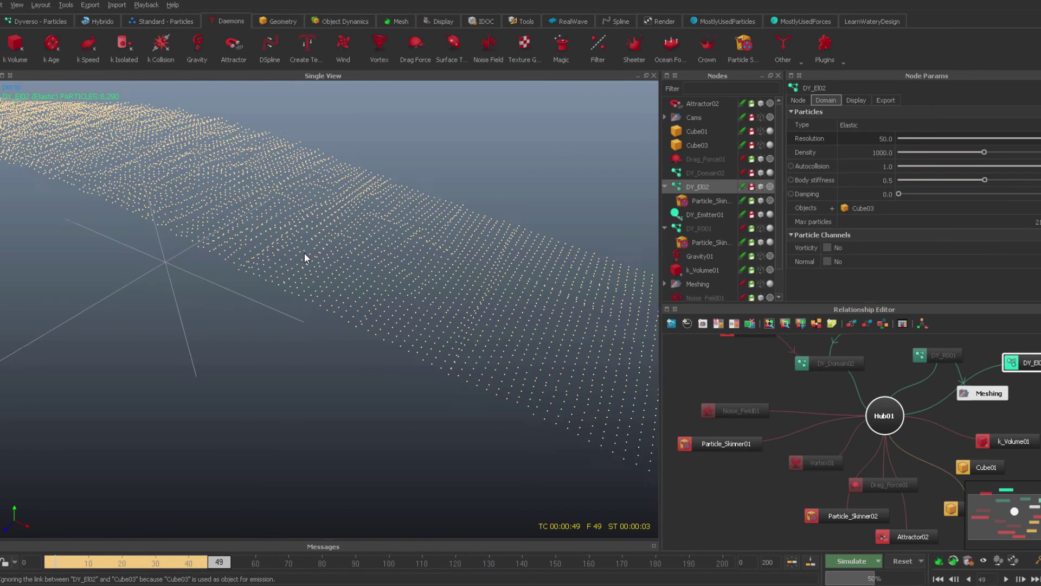
middle_click_drag(304, 252, 352, 271, "alt")
left_click_drag(350, 270, 397, 255, "alt")
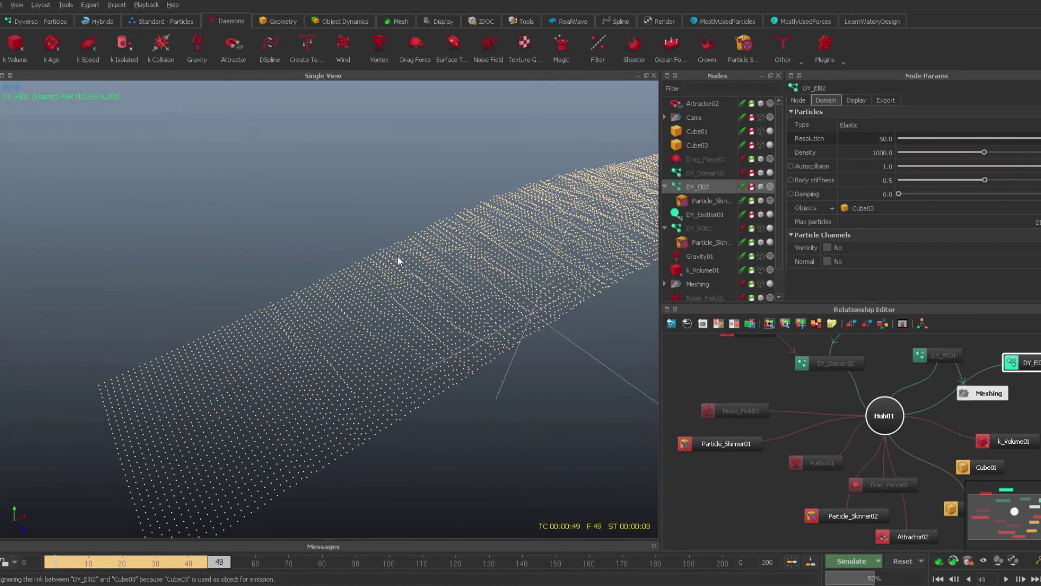
left_click_drag(545, 265, 422, 282, "alt")
right_click_drag(420, 277, 403, 268, "alt")
middle_click_drag(402, 268, 393, 275, "alt")
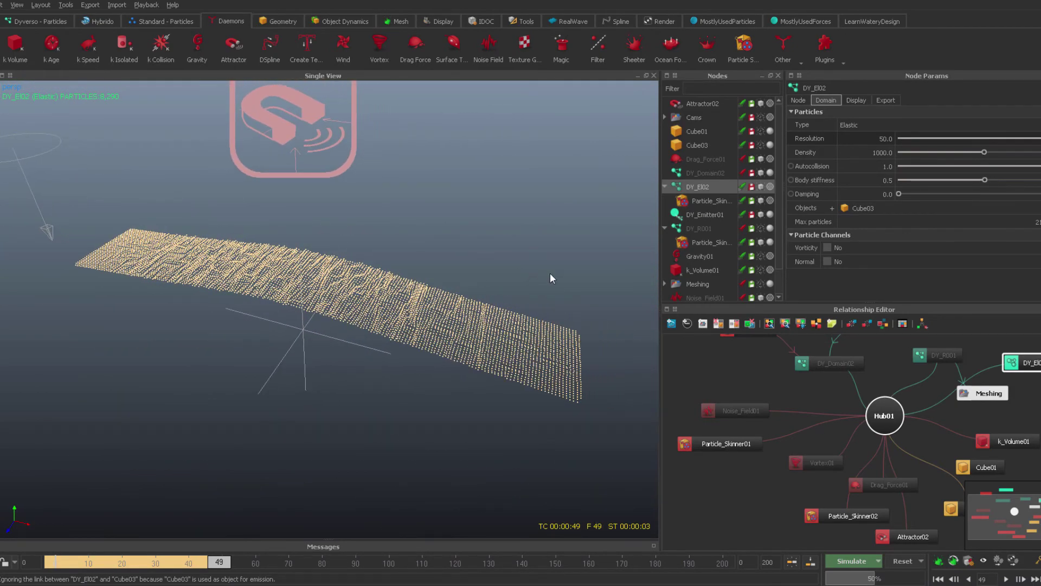
Reset the simulation, set the DY_El02 domain's particle resolution to 400, and rebuild the ribbon particles
key("ctrl+r")
left_click(512, 294)
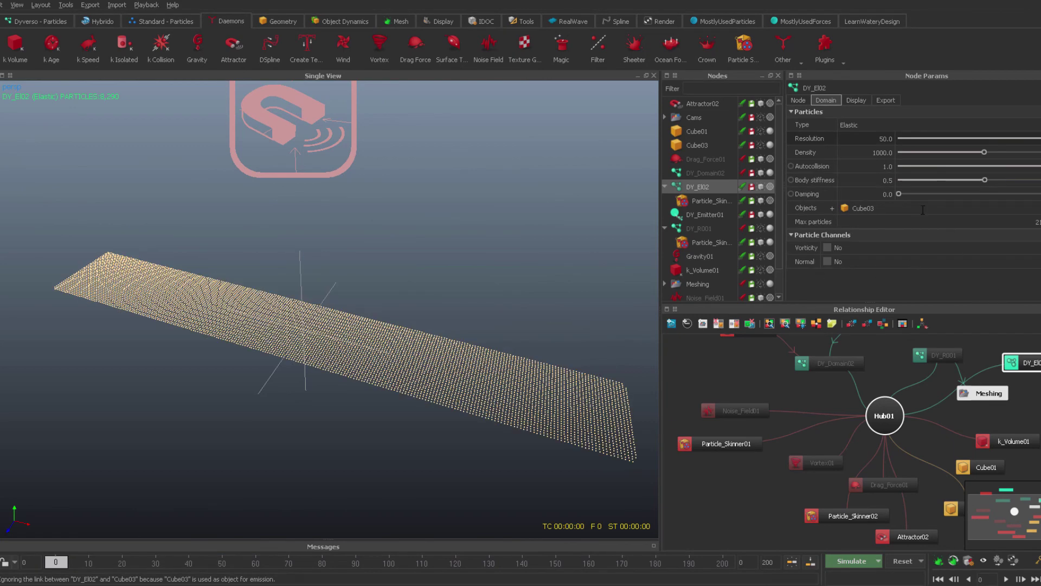
double_click(872, 139)
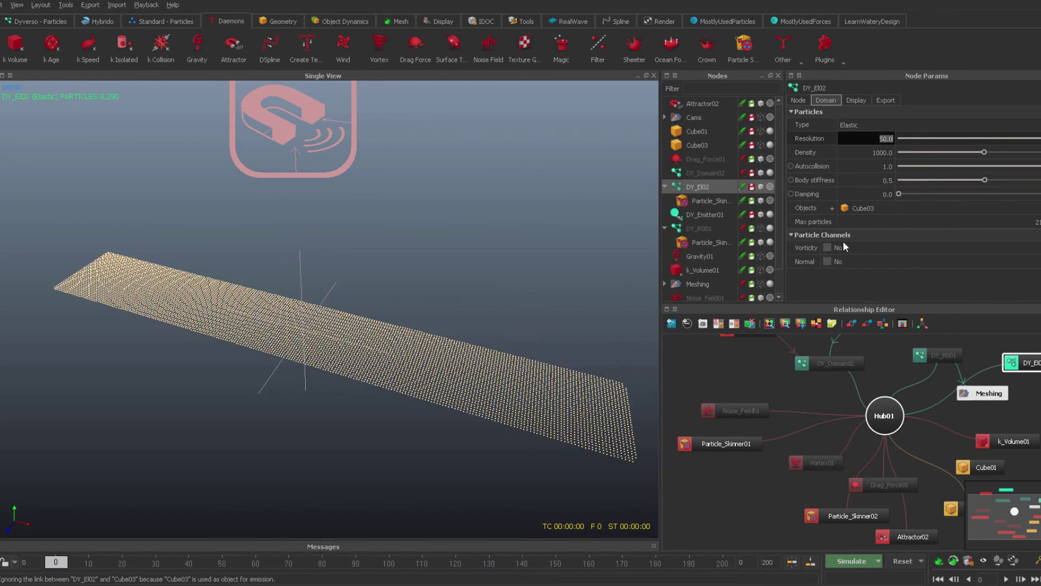
type("400")
key("Return")
left_click(514, 295)
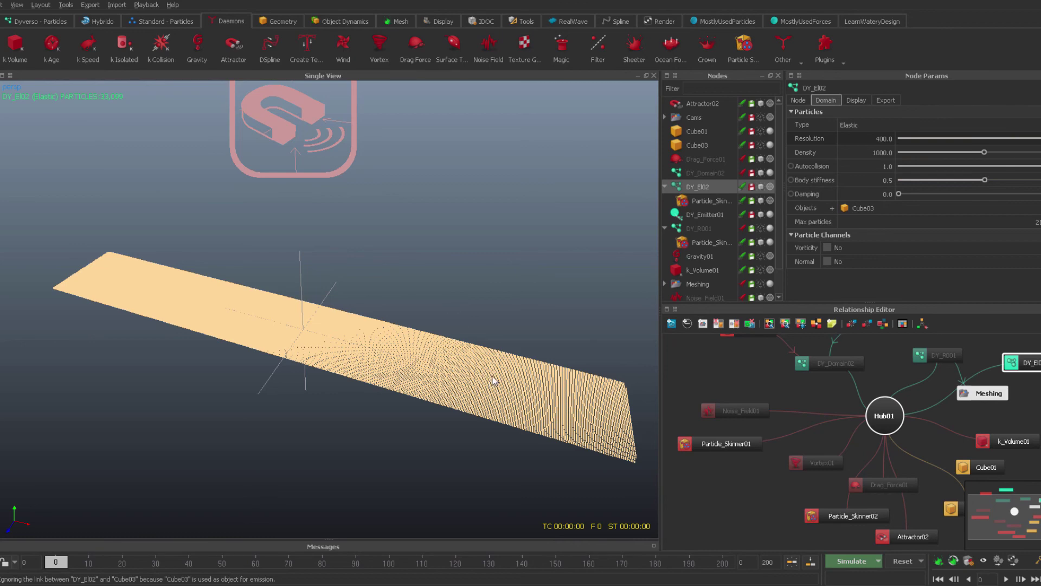
Simulate the finer ribbon for about 58 frames, inspect its deformation up close, and reset the simulation data
key("alt+a")
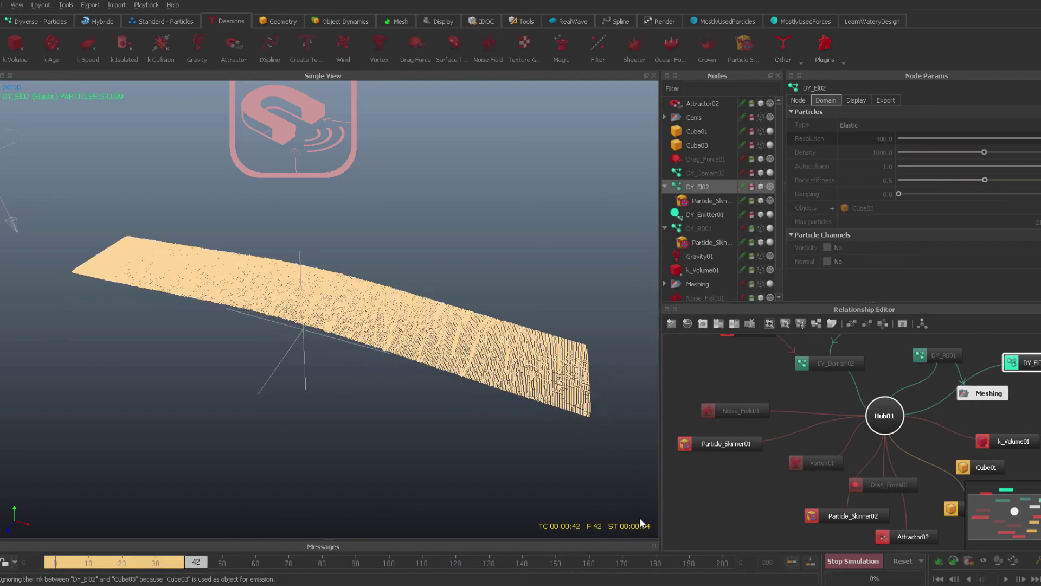
key("alt+a")
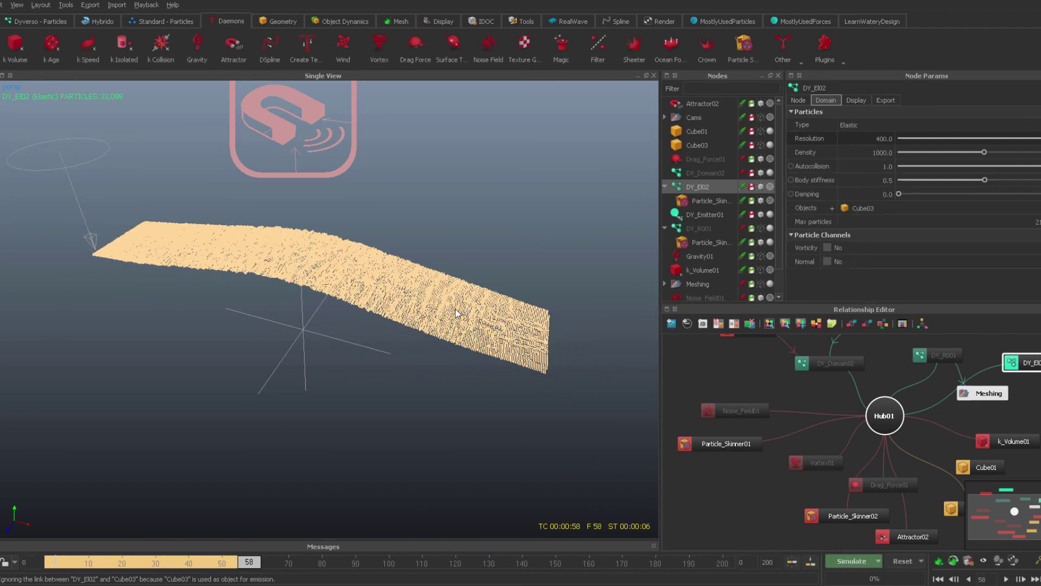
scroll(362, 261, "up", 5)
scroll(406, 234, "down", 2)
left_click_drag(397, 239, 453, 297, "alt")
right_click_drag(452, 297, 400, 283, "alt")
left_click_drag(462, 336, 398, 328, "alt")
middle_click_drag(397, 325, 396, 327, "alt")
key("ctrl+r")
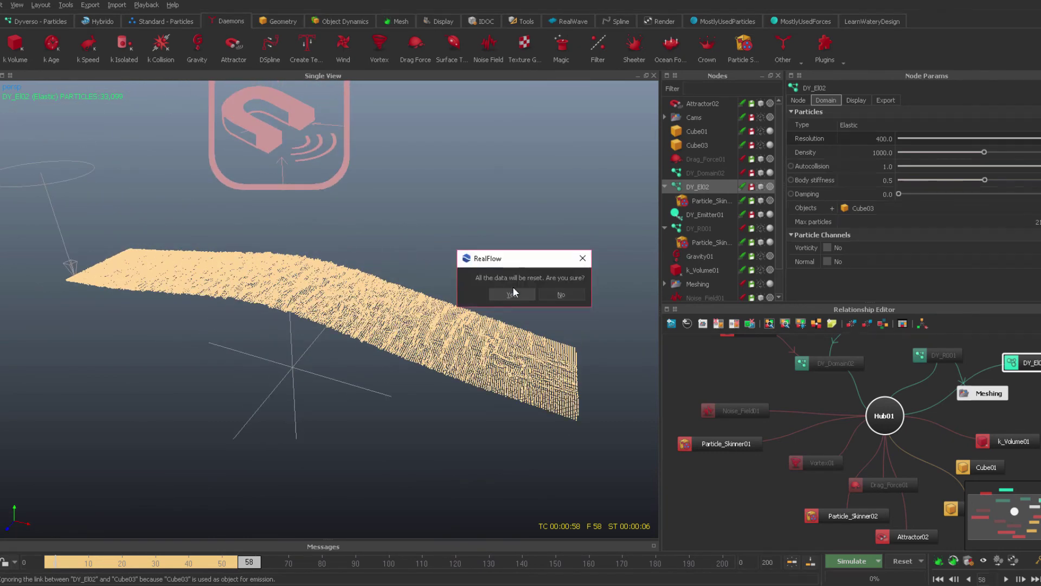
left_click(512, 295)
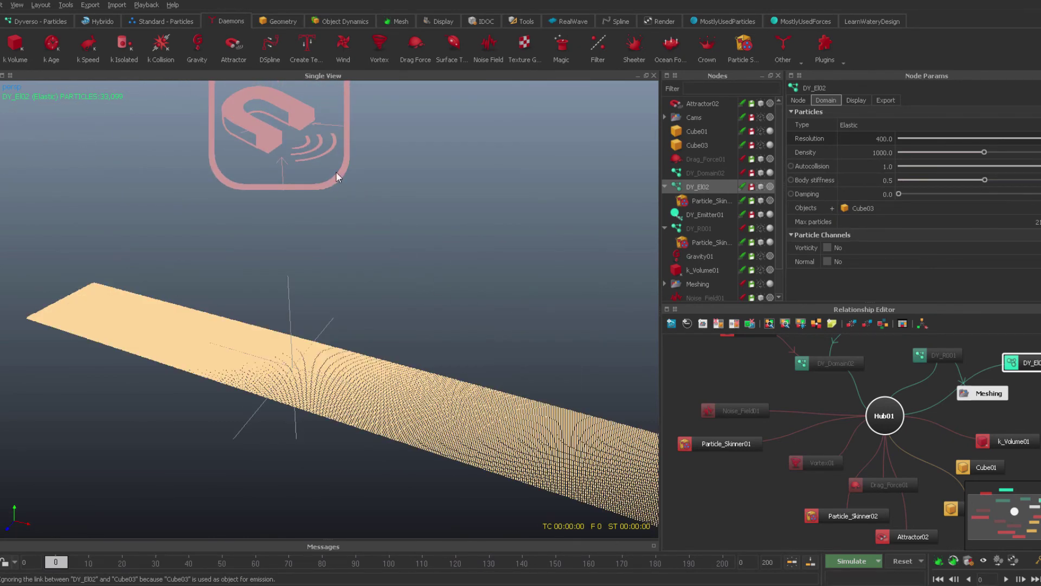
Move Attractor02 straight up, farther above the ribbon
left_click_drag(368, 203, 375, 209)
right_click_drag(503, 329, 471, 320, "alt")
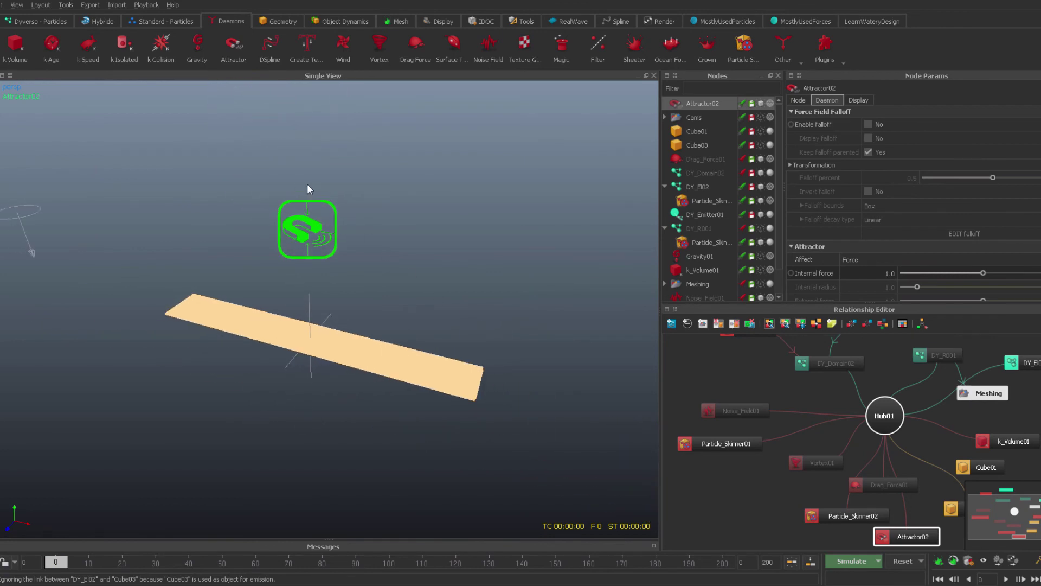
key("w")
left_click_drag(307, 191, 304, 118)
key("q")
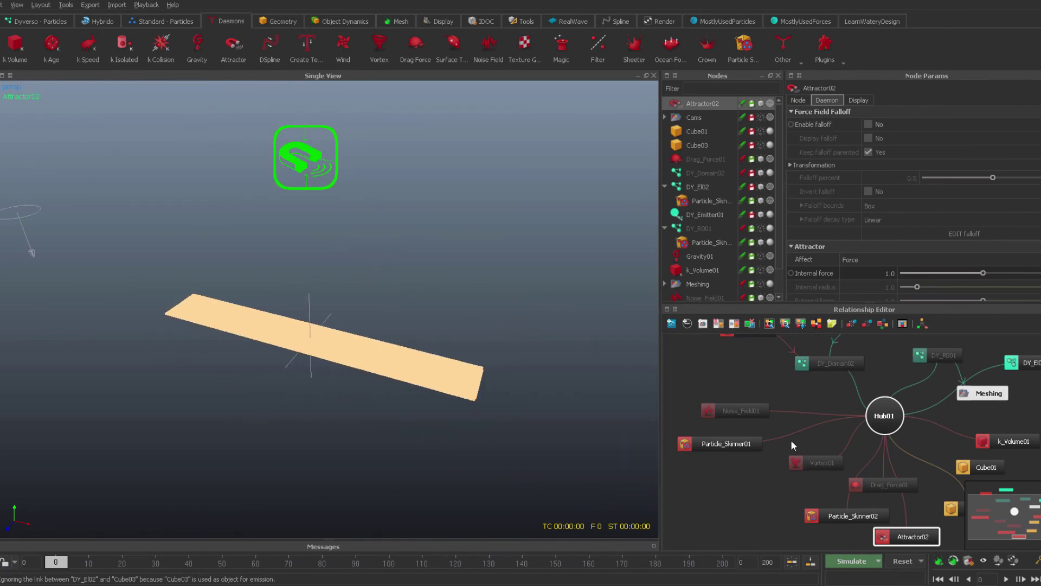
Add a new Noise Field daemon, remove its link to Hub01, and link it directly to DY_El02
left_click(749, 411)
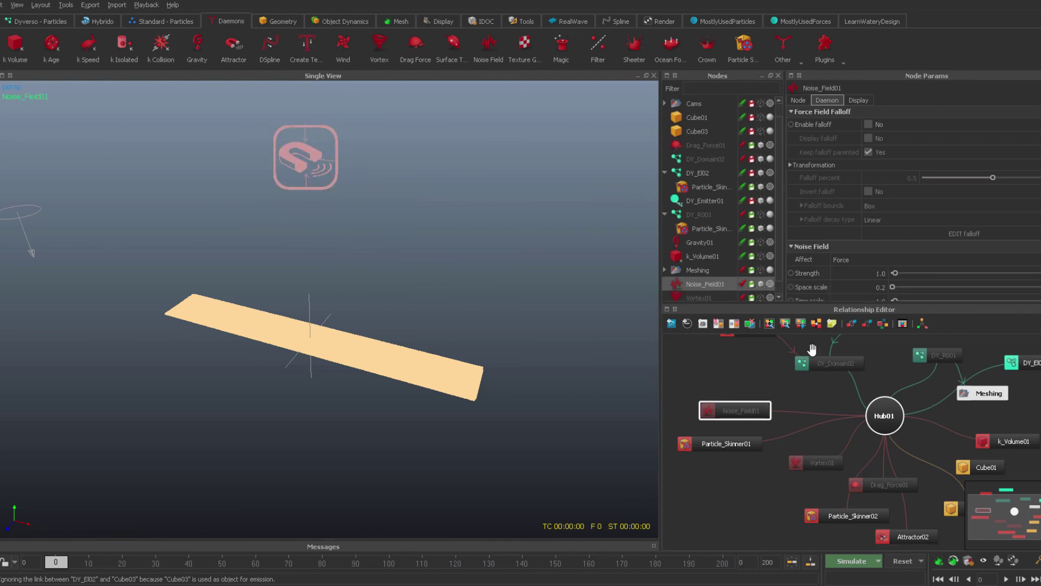
left_click(1009, 364)
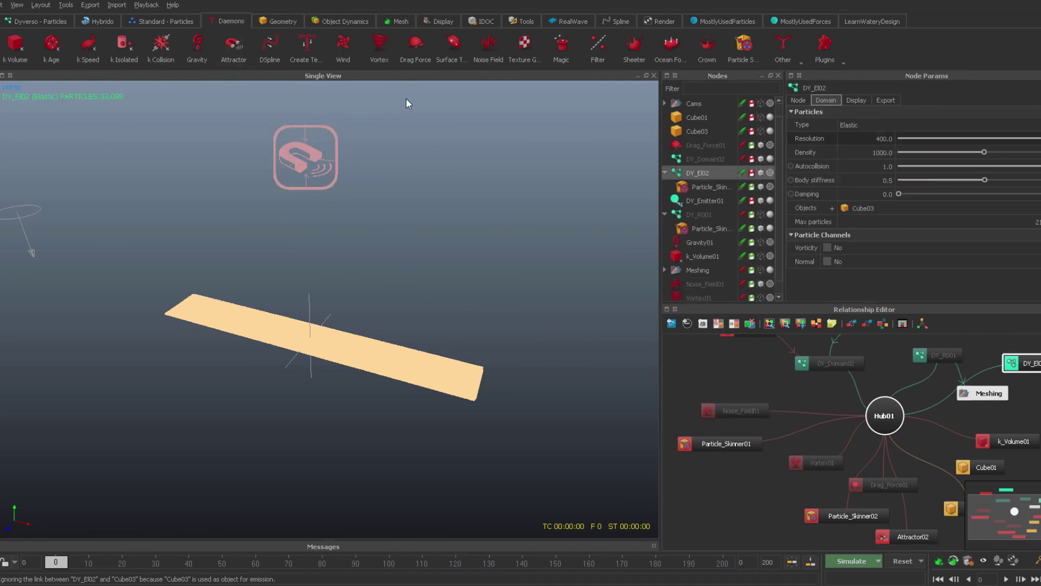
left_click(488, 49)
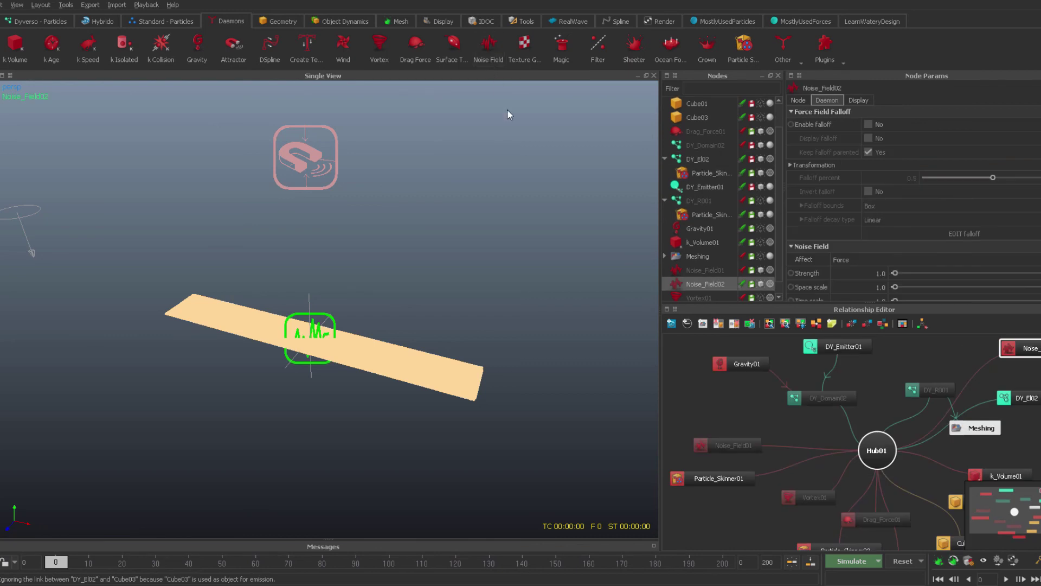
left_click_drag(1028, 348, 1040, 359)
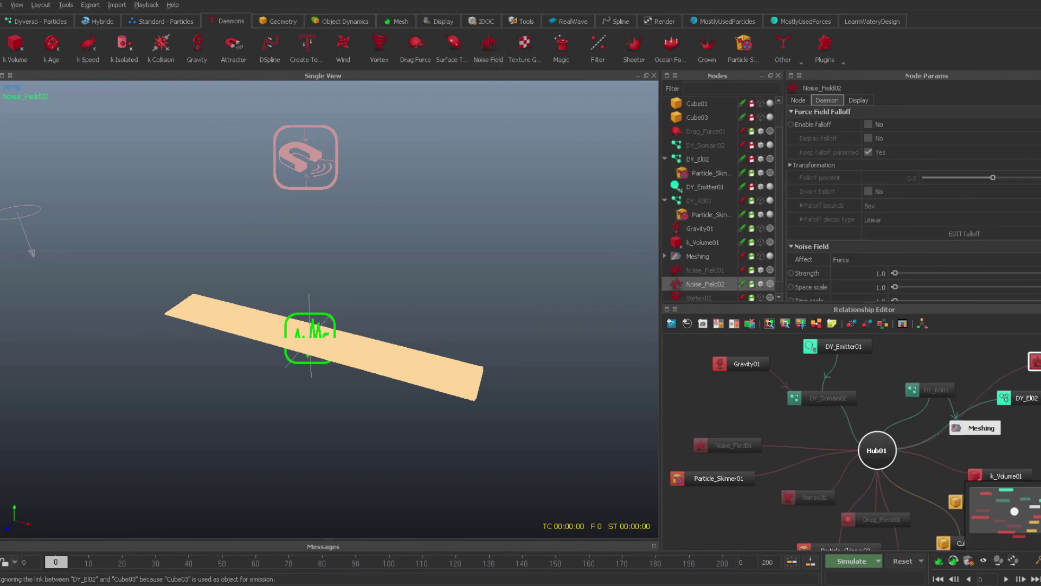
left_click(1016, 374)
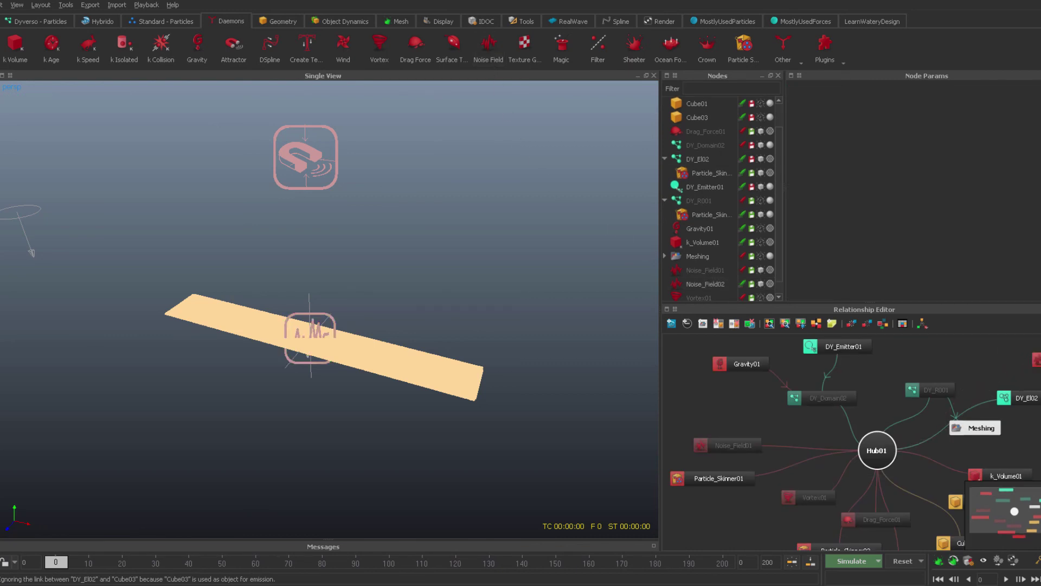
left_click(1036, 360)
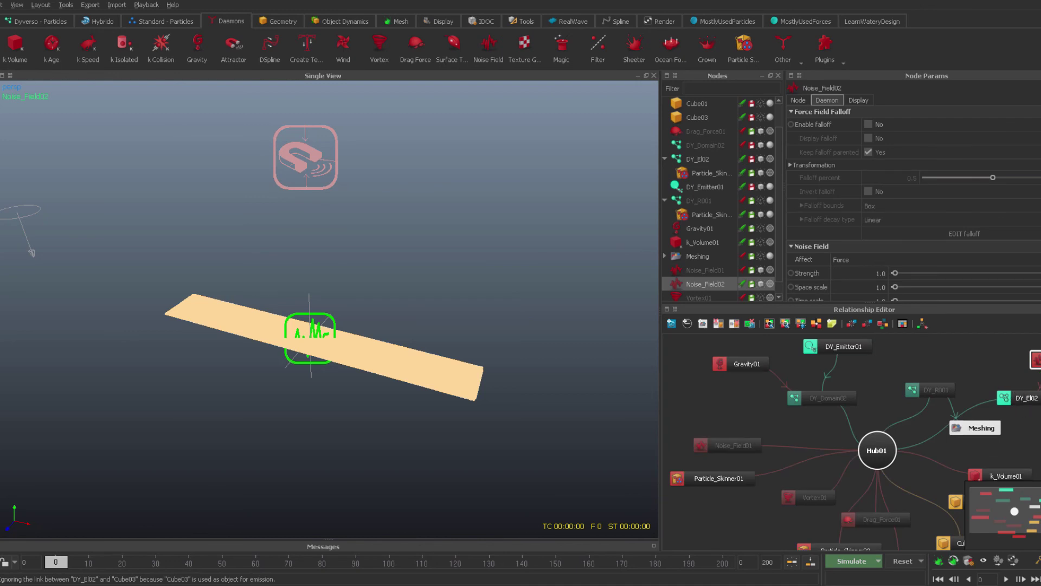
Remove Attractor02's link to Hub01 and link the attractor directly to DY_El02
middle_click_drag(915, 436, 860, 402)
left_click_drag(837, 532, 1033, 411)
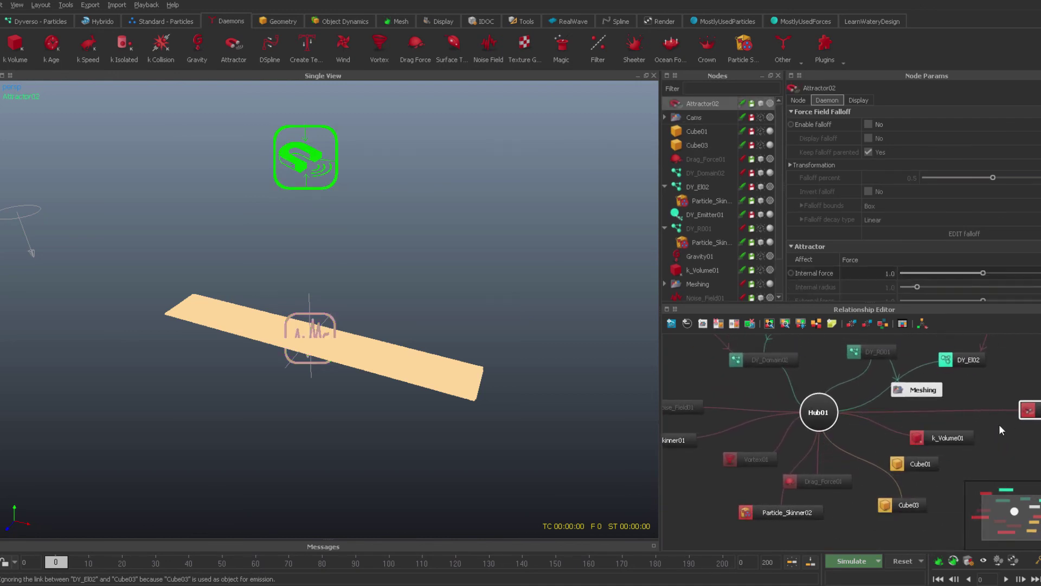
left_click(995, 414)
key("Delete")
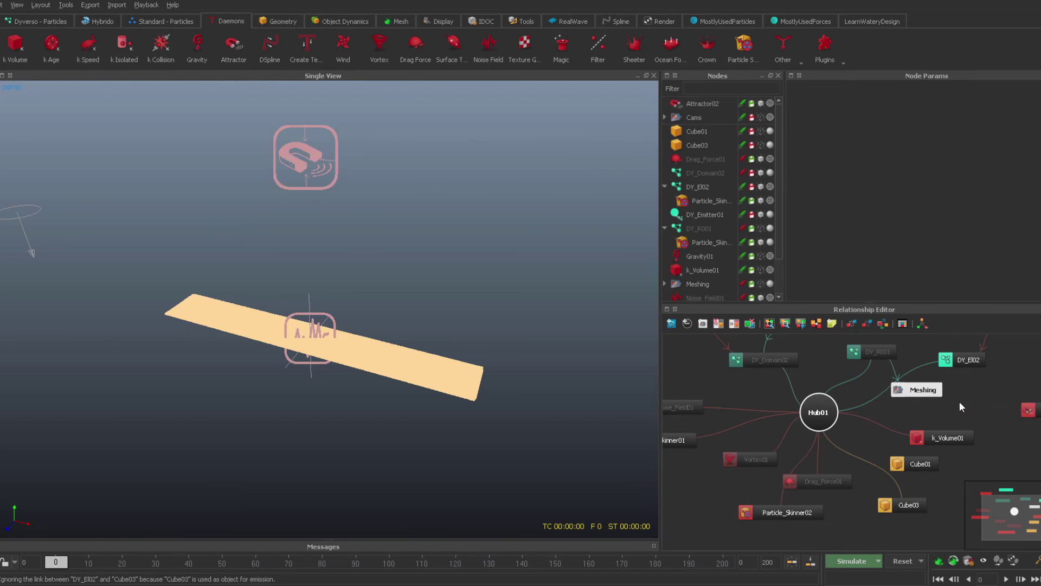
middle_click_drag(935, 394, 922, 458)
left_click_drag(1031, 475, 998, 401)
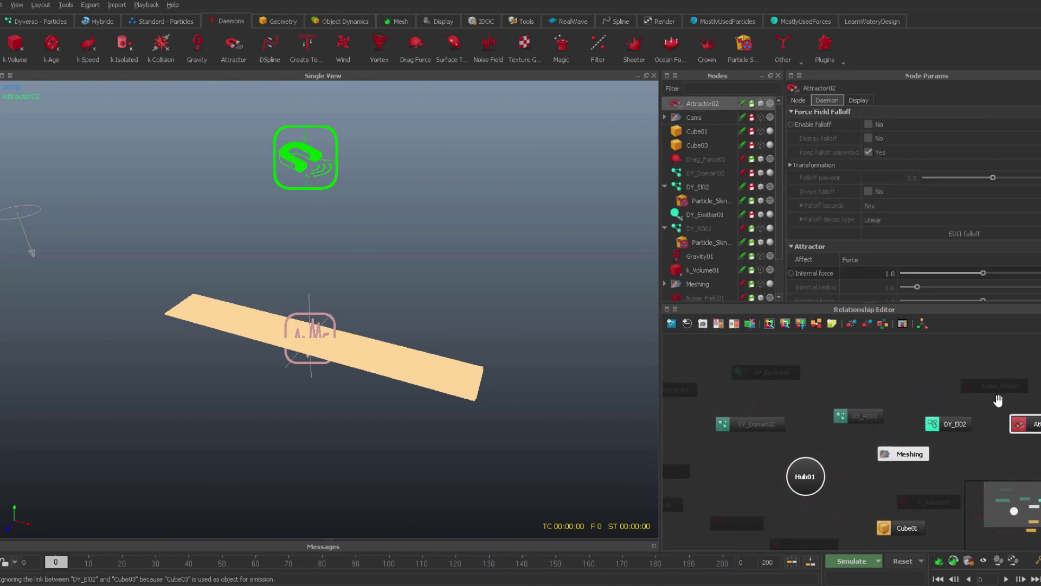
left_click_drag(943, 424, 945, 424)
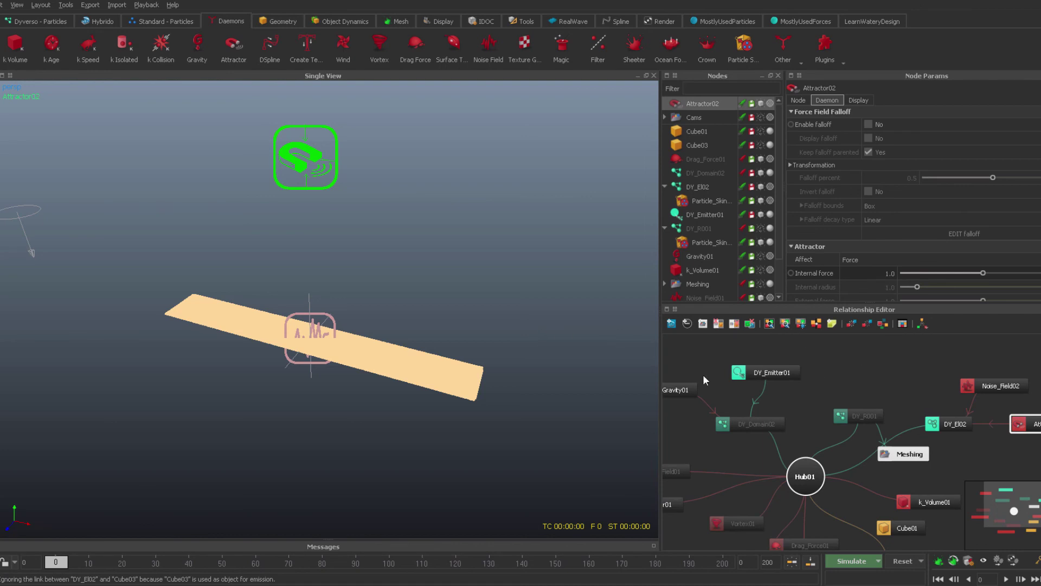
Reset the scene, simulate the ribbon with both noise and attractor up to frame 39, and examine the twisted shape
left_click(510, 294)
key("alt+a")
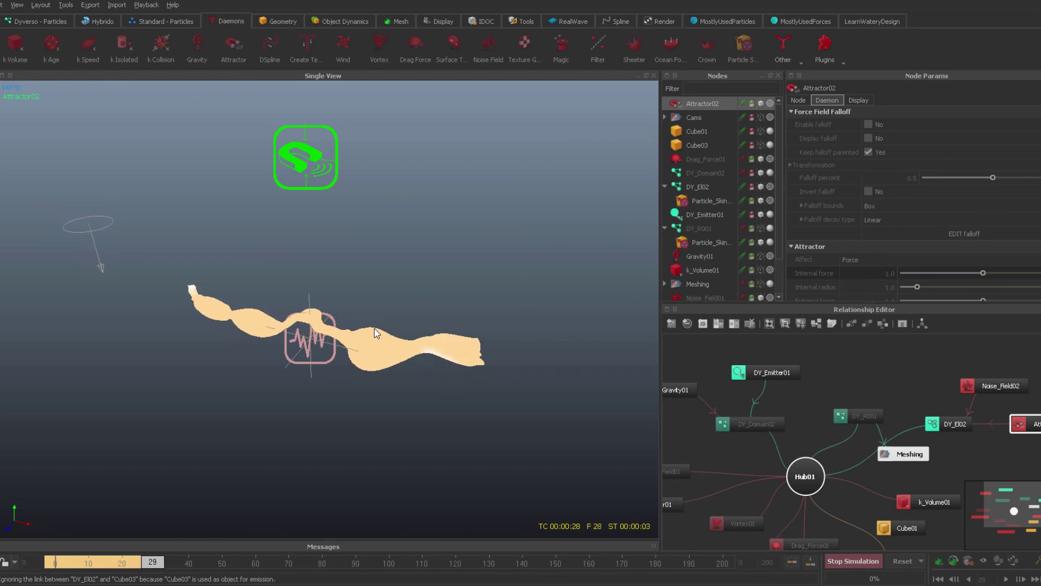
key("alt+a")
left_click_drag(386, 340, 388, 321, "alt")
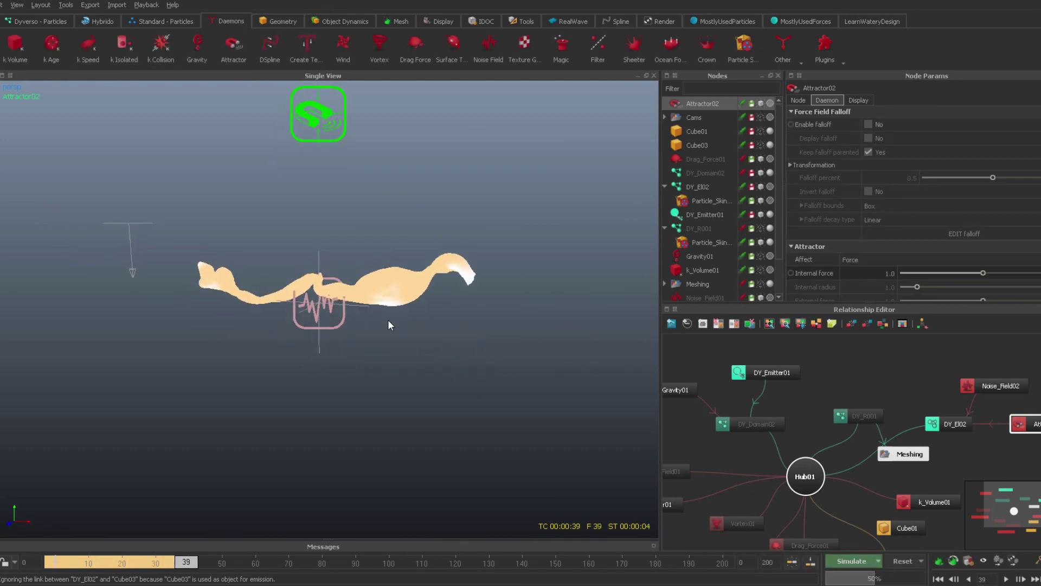
right_click_drag(388, 321, 413, 300, "alt")
middle_click_drag(420, 283, 389, 316, "alt")
right_click_drag(389, 315, 437, 304, "alt")
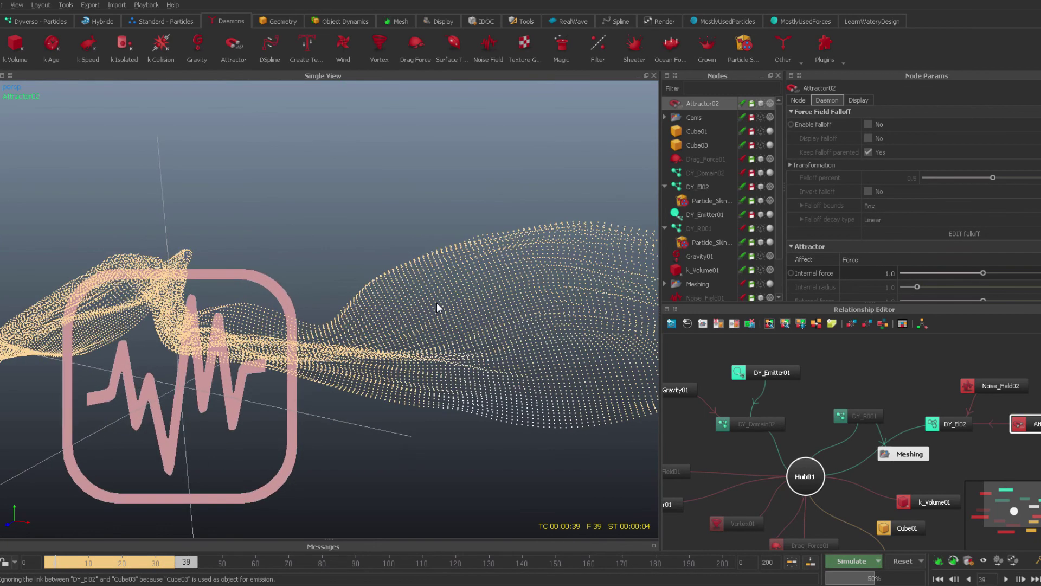
middle_click_drag(438, 303, 297, 344, "alt")
middle_click_drag(420, 263, 365, 372, "alt")
mouse_move(365, 371)
left_mouse_down("alt")
mouse_move(353, 346)
mouse_move(343, 352)
mouse_move(447, 345)
mouse_move(346, 369)
left_mouse_up("alt")
Hide the viewport icon of Noise_Field02
left_click(338, 411)
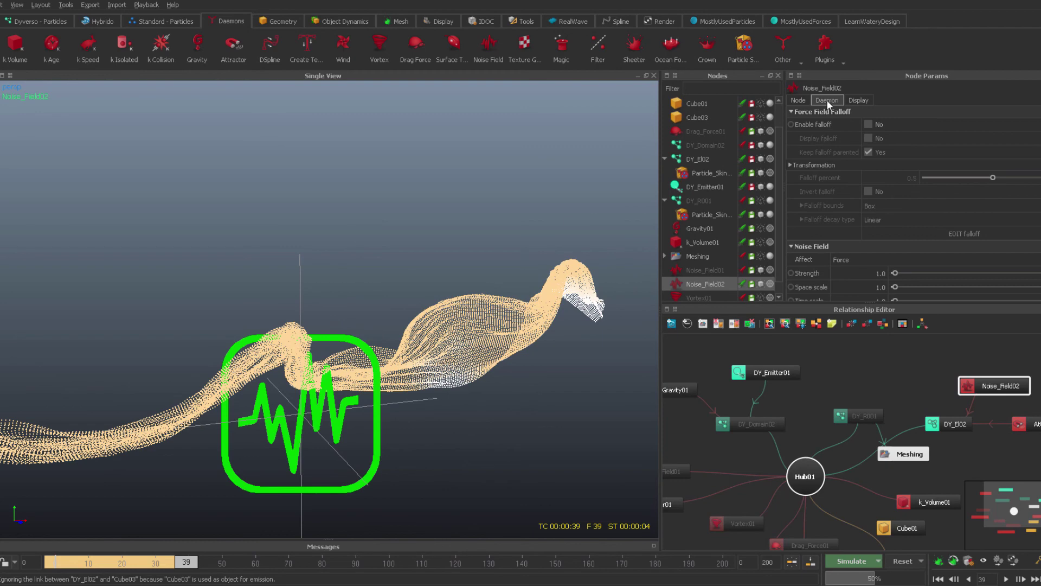
left_click(857, 102)
left_click(833, 138)
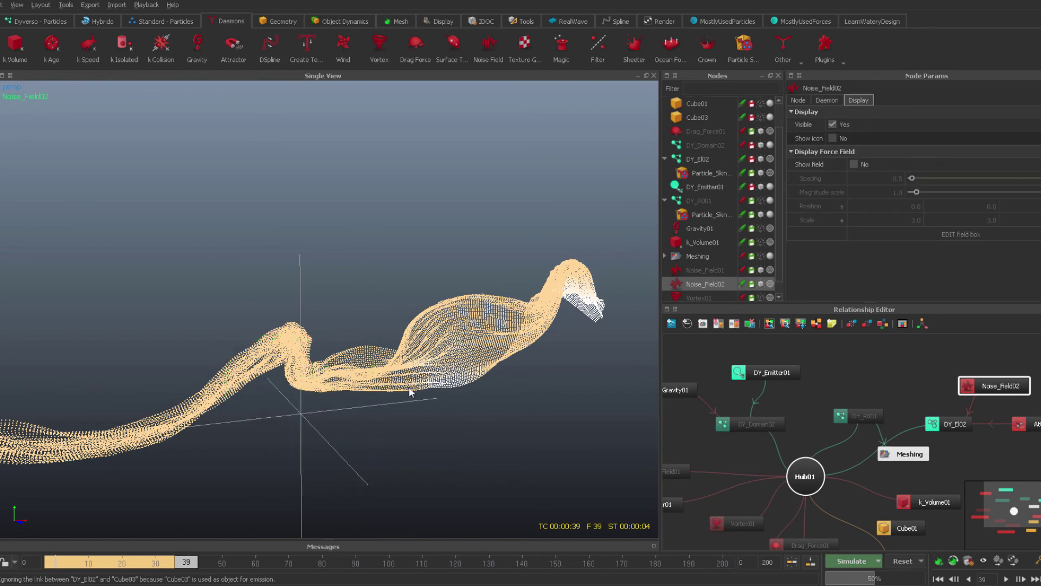
left_click_drag(412, 390, 398, 348, "alt")
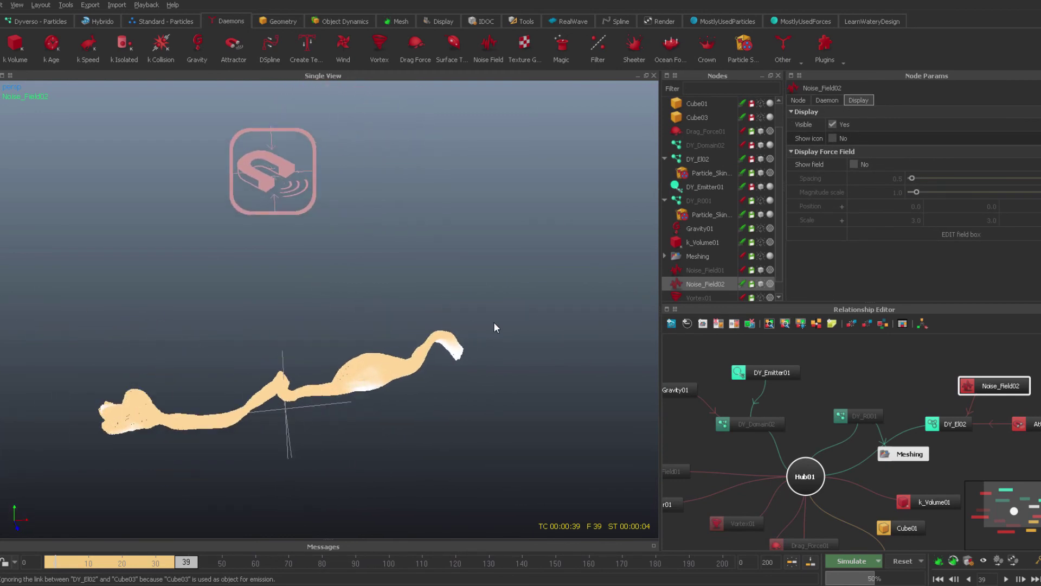
left_click_drag(494, 323, 431, 365, "alt")
Reset the simulation data and set the strength of Noise_Field02 to 0.1
key("ctrl+r")
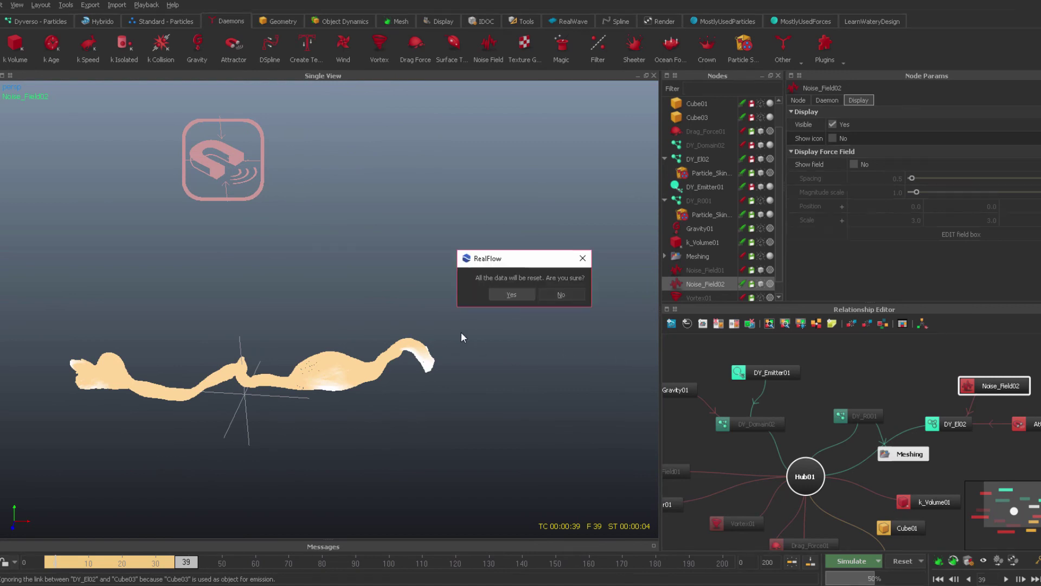
left_click(513, 295)
left_click(1034, 419)
left_click(1012, 388)
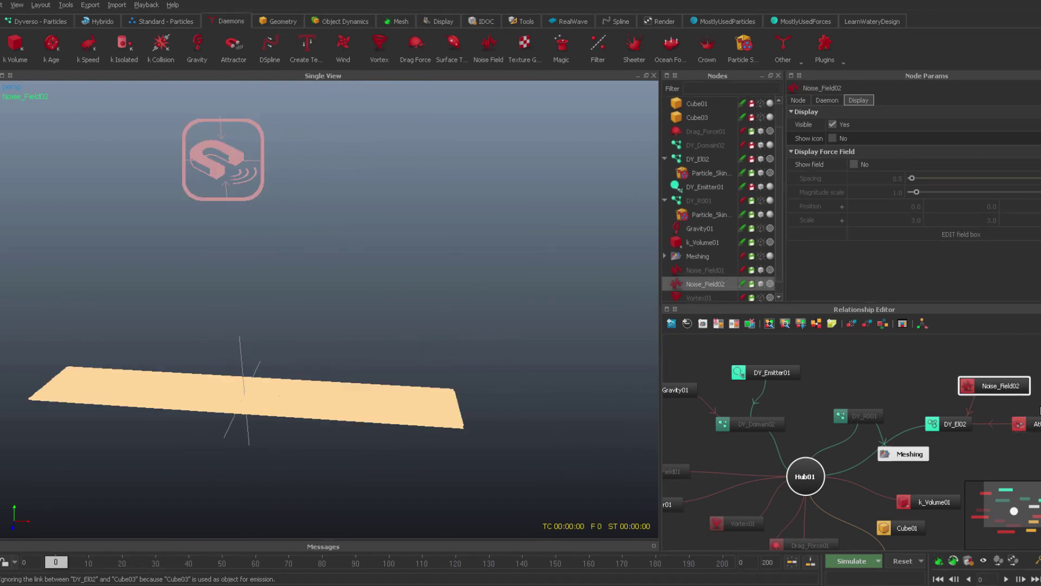
left_click(827, 100)
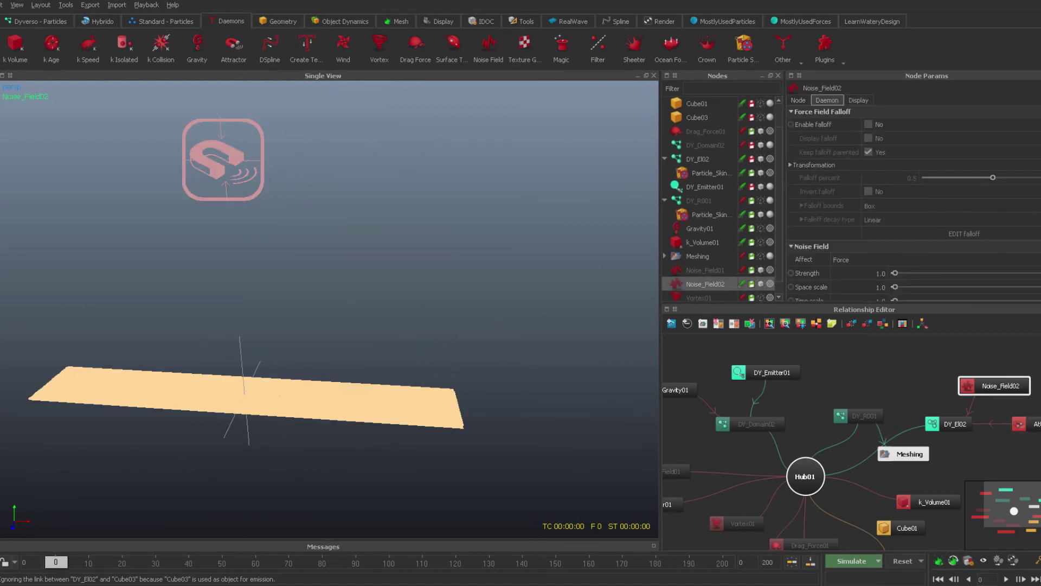
scroll(1020, 235, "down", 1)
double_click(879, 267)
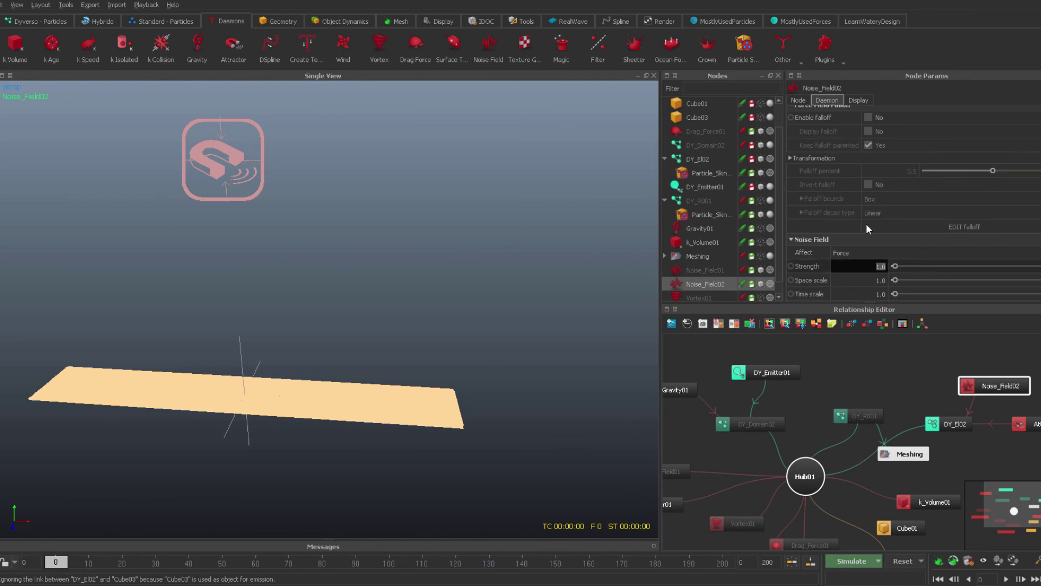
type("0.1")
key("Return")
Simulate the ribbon with the weaker noise past frame 44, inspect its ripples from several angles, and reset the simulation data
key("ctrl+Return")
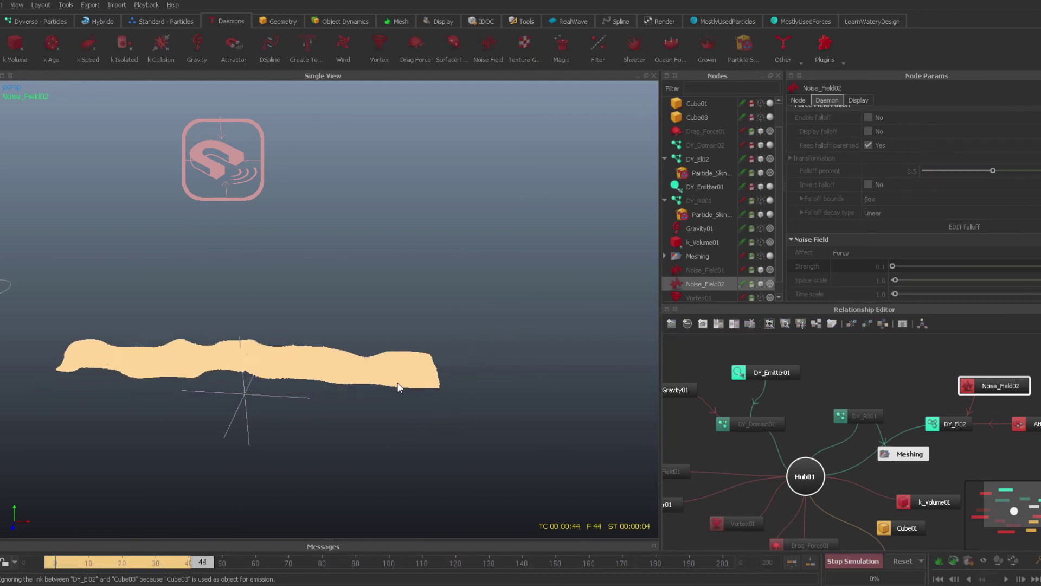
key("ctrl+Return")
left_click_drag(347, 327, 424, 287, "alt")
left_click(424, 286)
left_click_drag(371, 314, 348, 344, "alt")
key("ctrl+r")
left_click(516, 293)
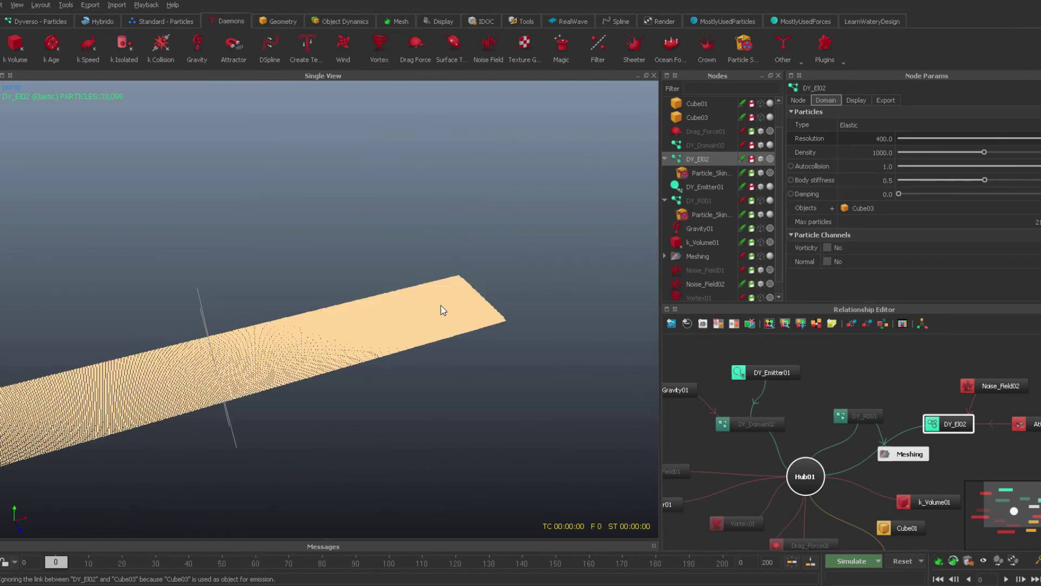
left_click_drag(463, 353, 400, 328, "alt")
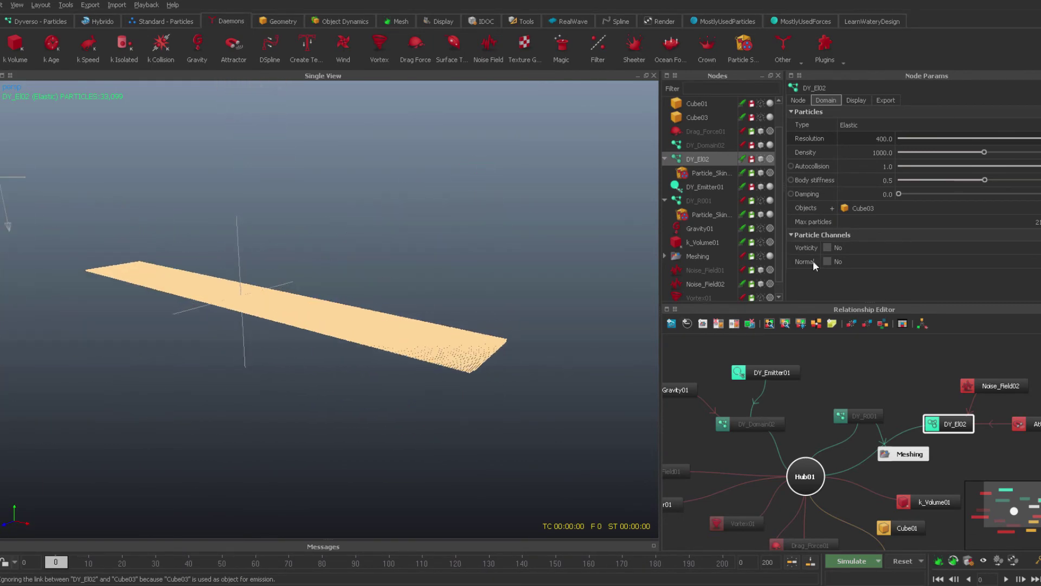
Set the damping of DY_El02 to 7.0 and its body stiffness to 0.77
left_click_drag(1001, 380, 997, 370)
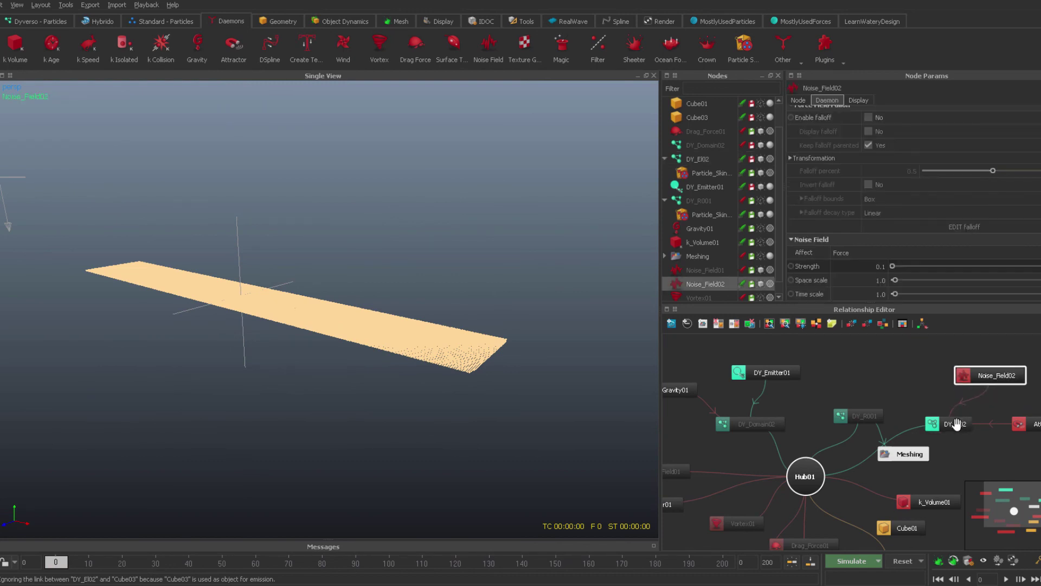
left_click(956, 424)
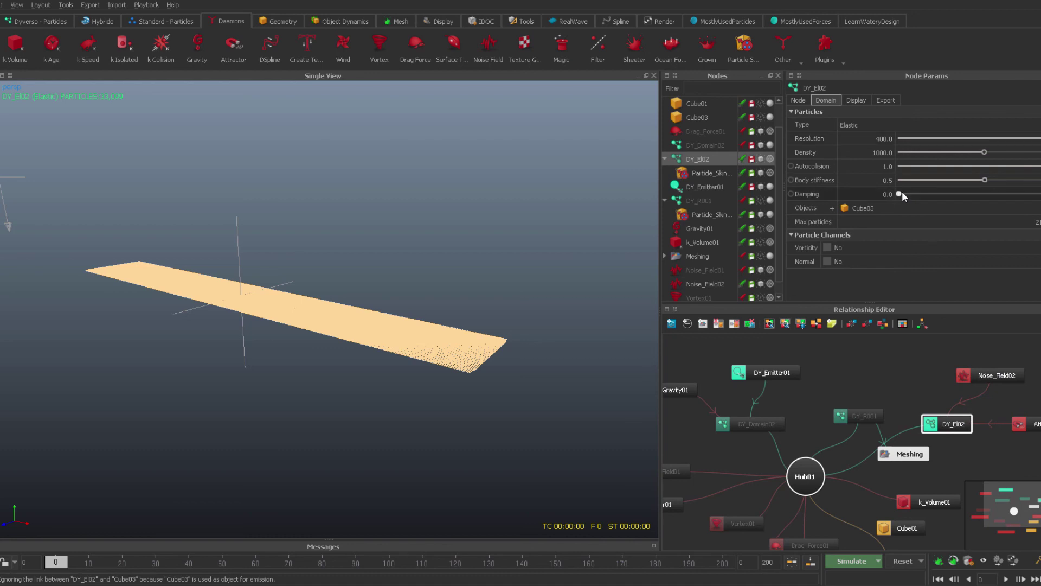
left_click_drag(948, 193, 1039, 194)
left_click(933, 194)
left_click_drag(1000, 194, 962, 194)
double_click(878, 193)
type("7")
key("Return")
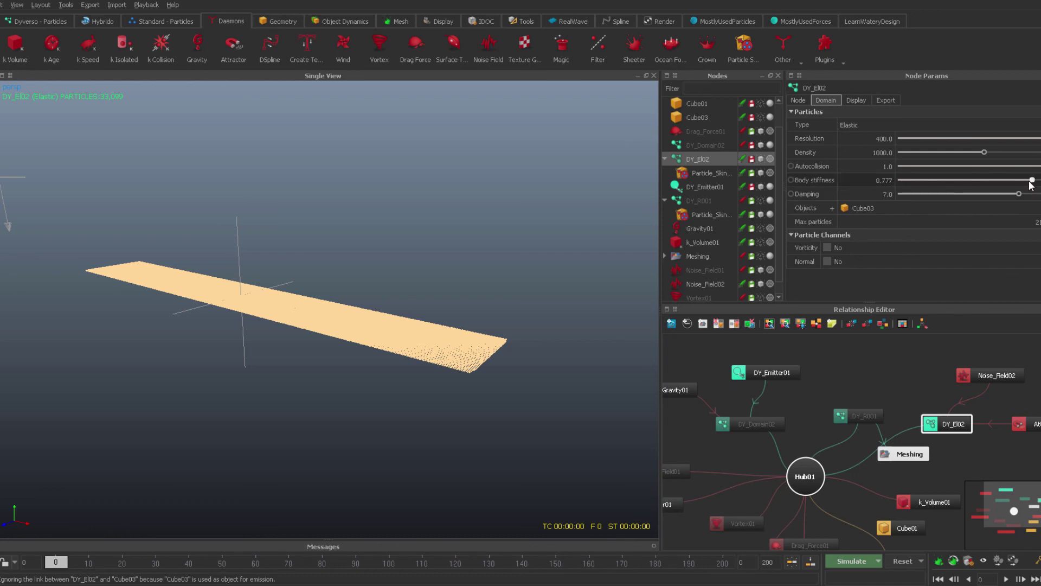
Reset the scene and simulate the damped, stiffer ribbon past frame 36, examining its deformation in the viewport
scroll(407, 353, "down", 2)
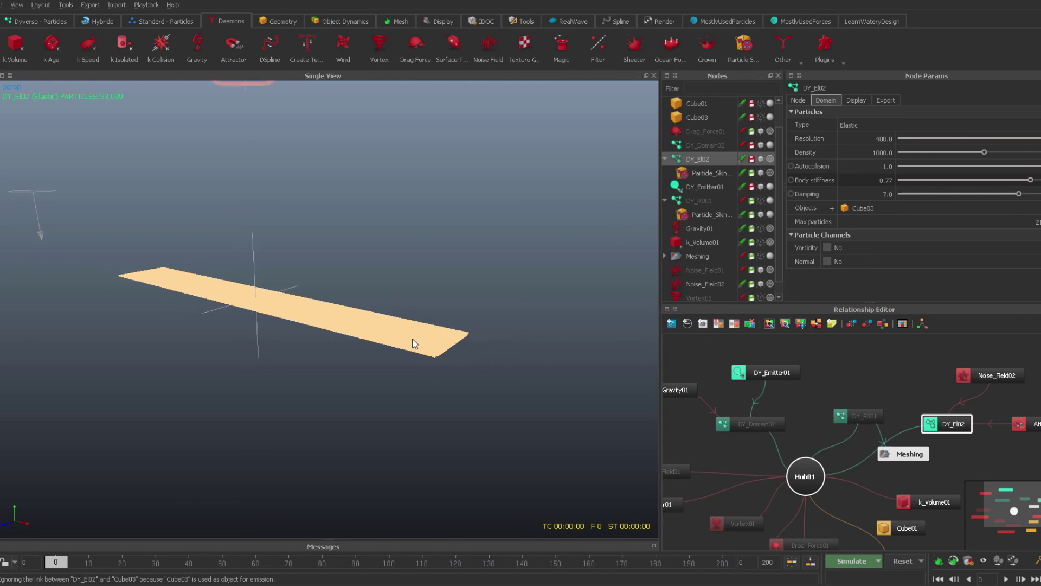
middle_click_drag(413, 340, 407, 388, "alt")
scroll(409, 377, "down", 1)
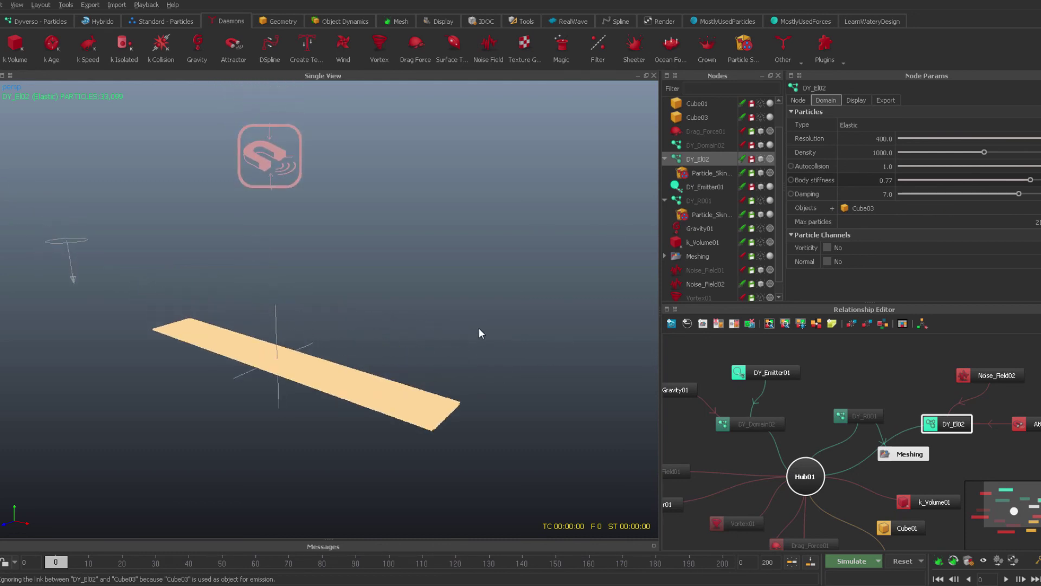
key("alt+r")
left_click(514, 296)
key("alt+a")
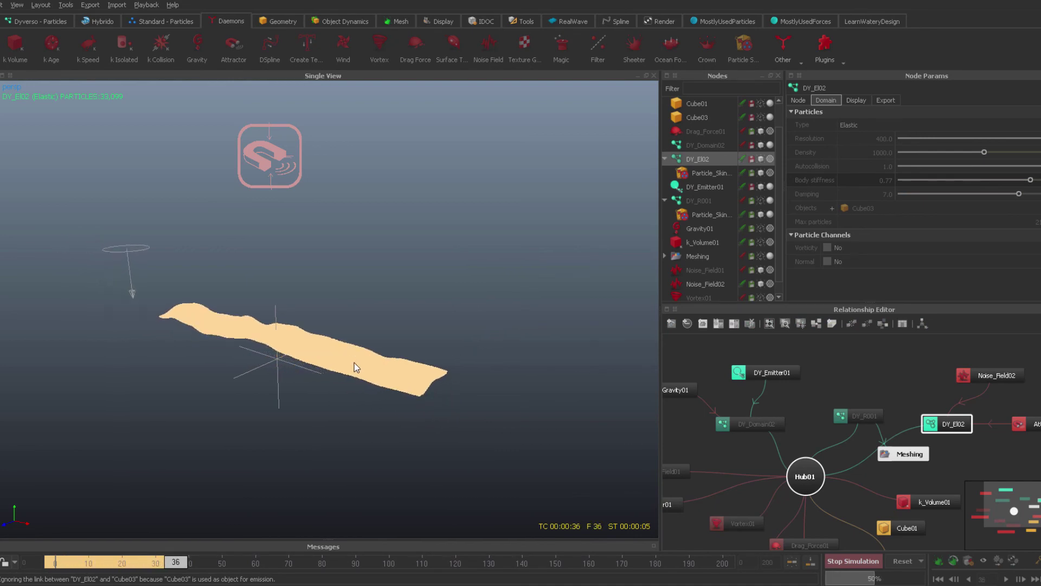
right_click_drag(354, 362, 385, 366, "alt")
left_click_drag(400, 373, 430, 365, "alt")
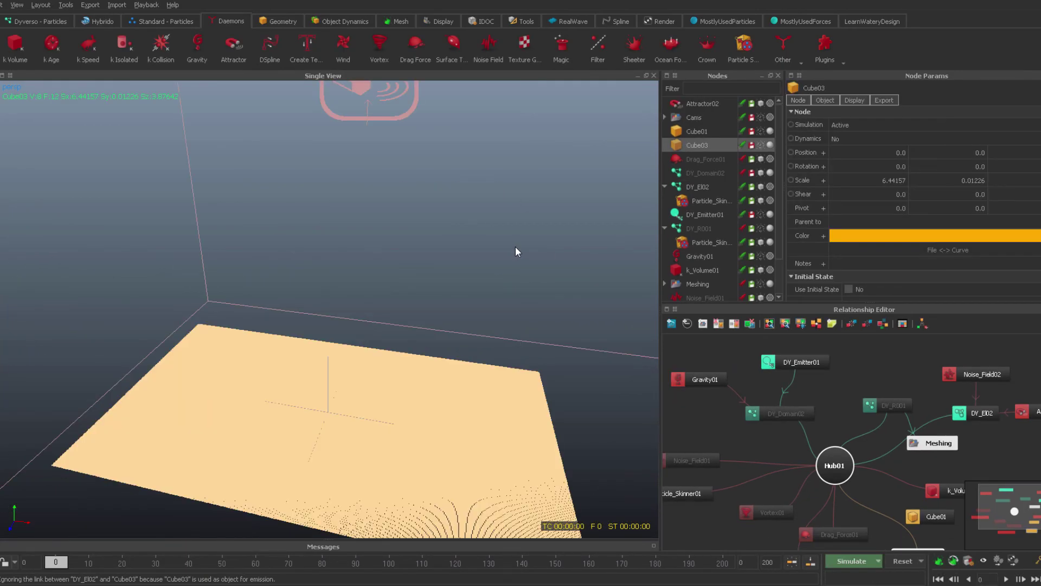
Widen Cube03 into a broad sheet, simulate it to frame 73 while inspecting its ripples, and reset the simulation data
key("ctrl+s")
key("ctrl+Return")
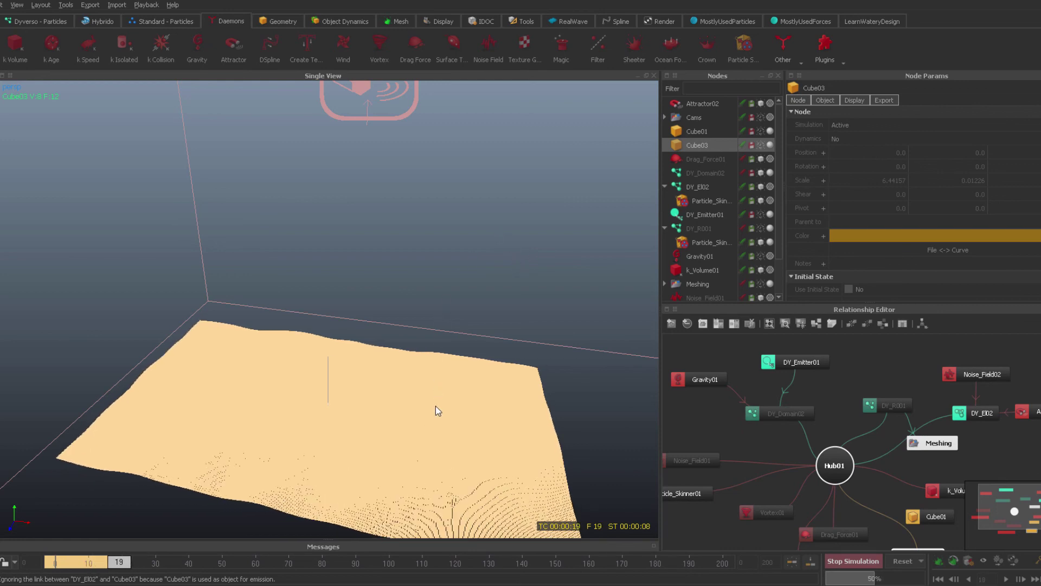
left_click_drag(465, 421, 364, 329, "alt")
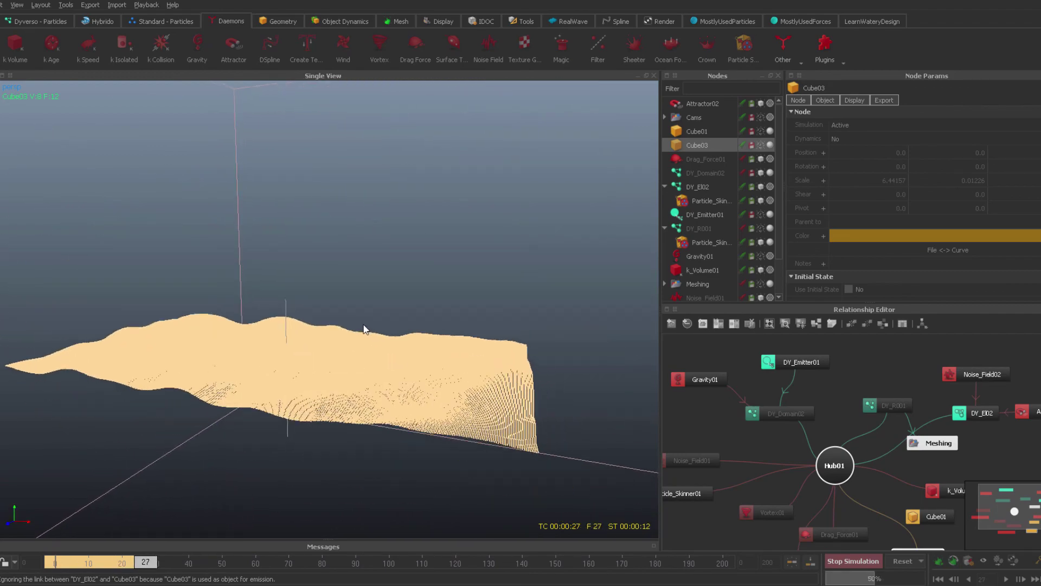
mouse_move(437, 391)
left_mouse_down("alt")
mouse_move(449, 396)
mouse_move(400, 400)
mouse_move(410, 410)
mouse_move(414, 310)
mouse_move(401, 392)
mouse_move(413, 369)
mouse_move(423, 378)
left_mouse_up("alt")
scroll(423, 378, "up", 3)
left_click_drag(375, 332, 497, 335, "alt")
key("ctrl+r")
left_click(528, 294)
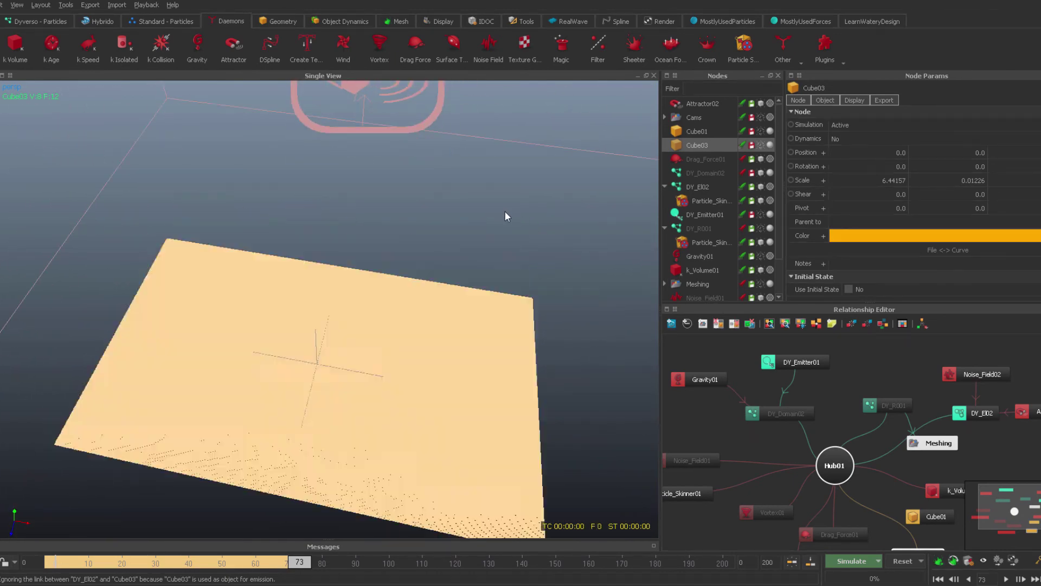
Enable the force field falloff of Attractor02 and display its falloff box
left_click_drag(506, 211, 447, 200, "alt")
left_click(391, 216)
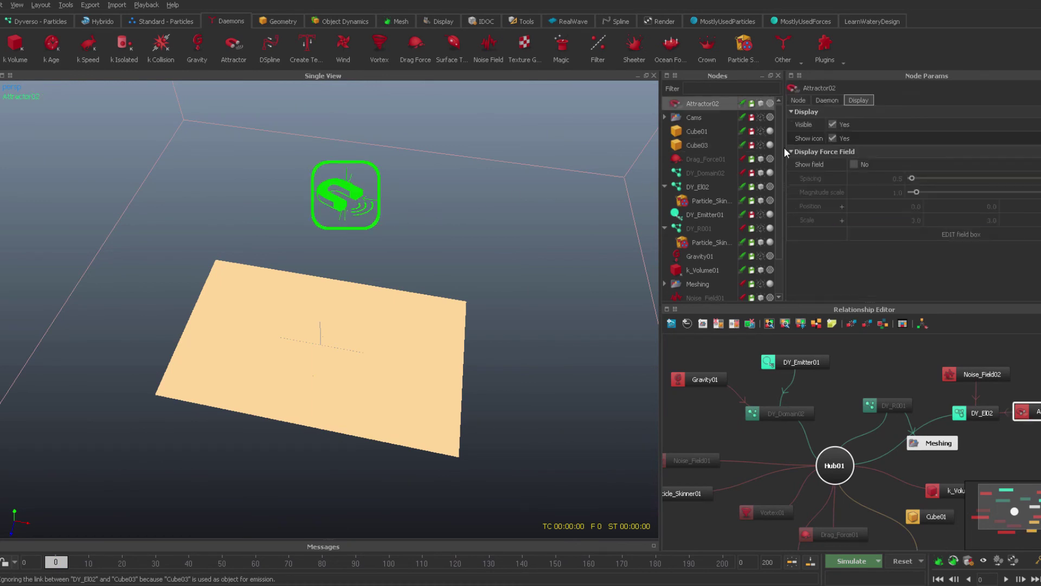
left_click(800, 100)
left_click(826, 101)
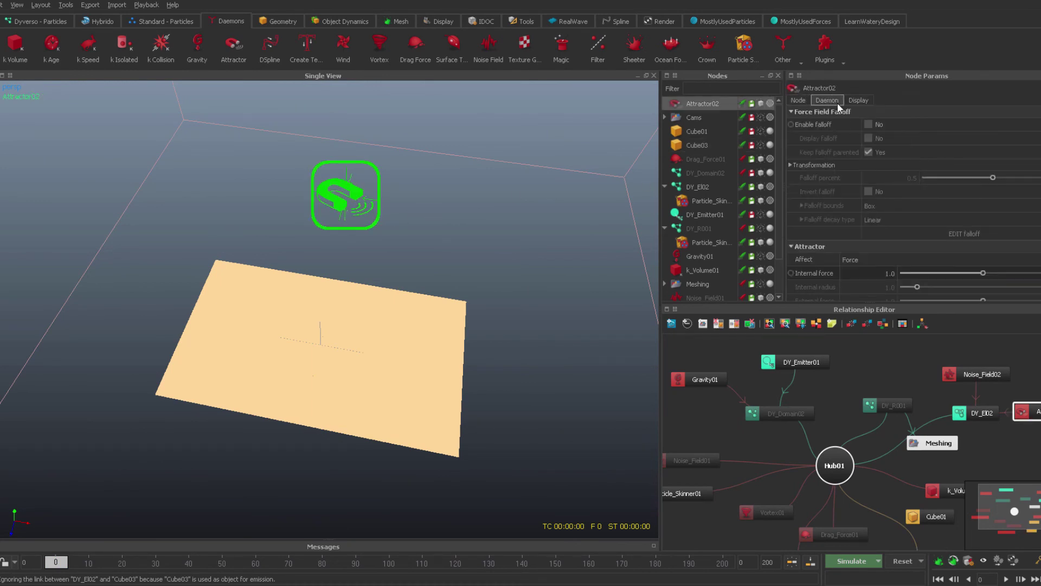
left_click(869, 124)
left_click(869, 138)
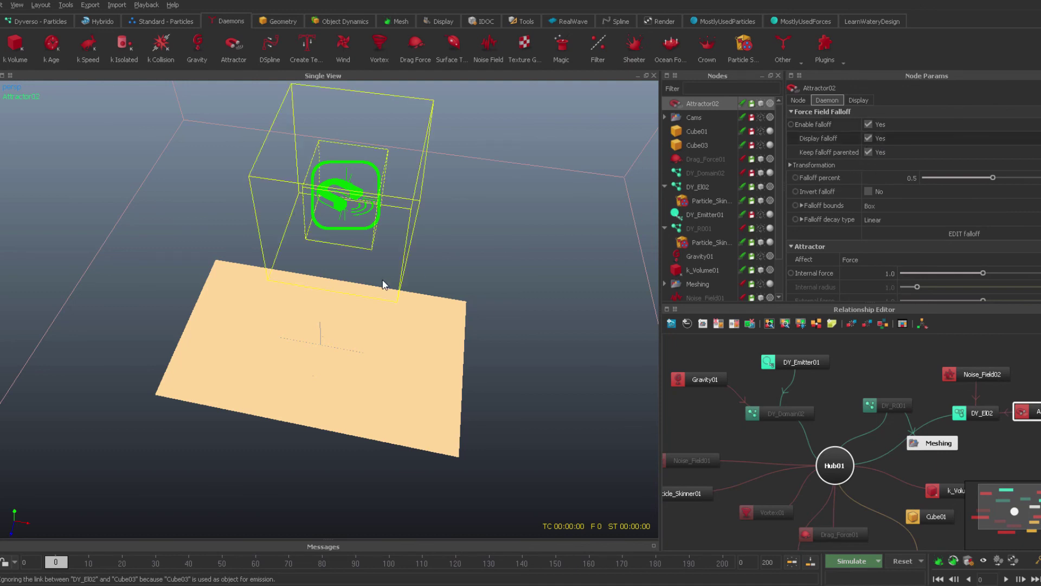
Scale Attractor02's falloff box into a tall, narrow column and lower it to a height of about 2.95
left_click_drag(383, 284, 396, 236, "alt")
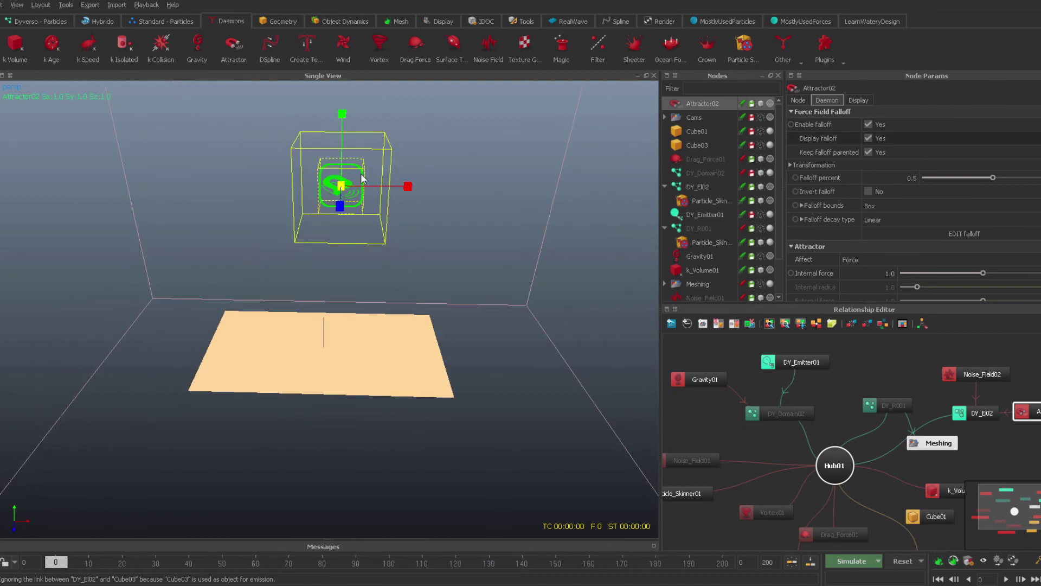
left_click_drag(341, 119, 348, 126)
left_click_drag(340, 207, 352, 187)
left_click_drag(343, 116, 339, 69)
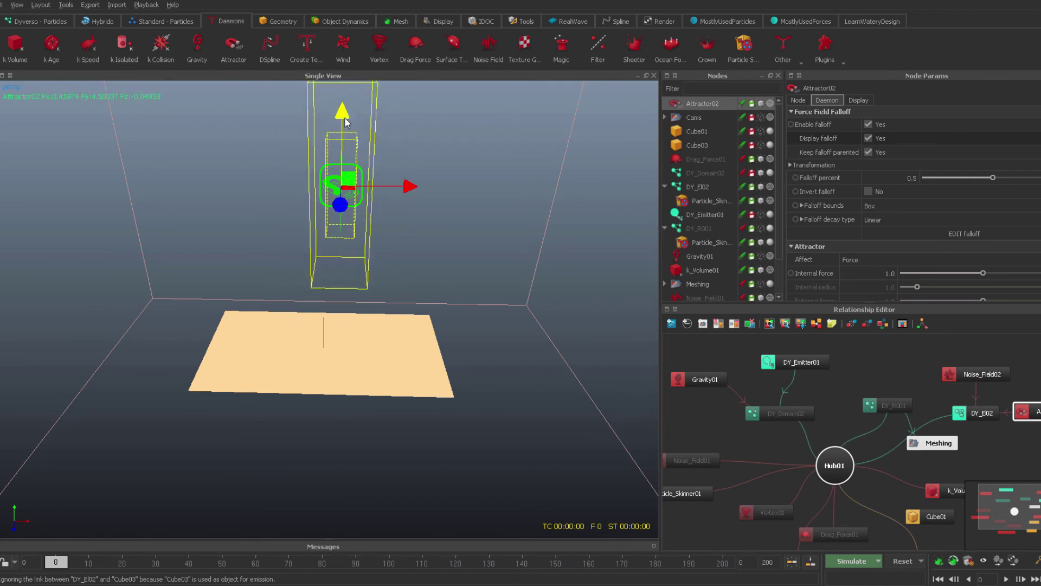
left_click_drag(345, 123, 345, 193)
left_click_drag(363, 275, 361, 239, "alt")
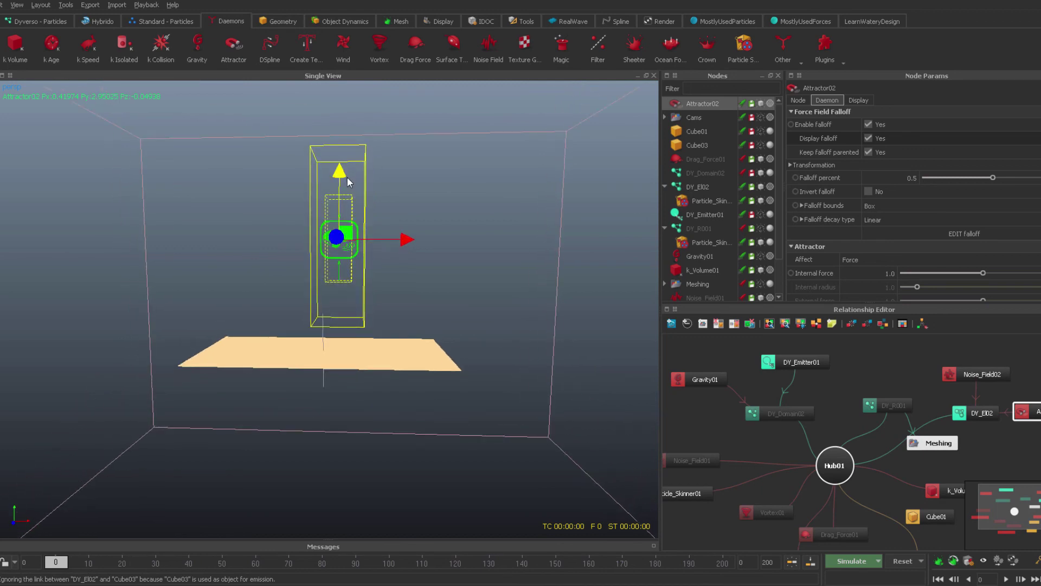
Stretch Attractor02 vertically to a scale of about 3.36 so its falloff box reaches the sheet, and widen it horizontally
key("r")
left_click_drag(343, 174, 348, 131)
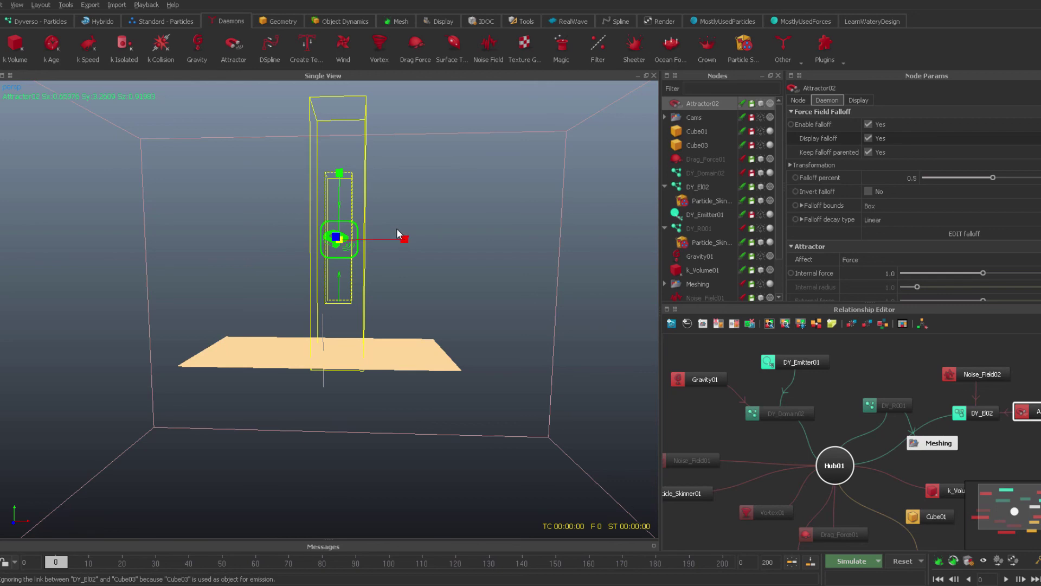
left_click_drag(405, 240, 421, 243)
Set Attractor02's internal force to 5.0, simulate the sheet, and stop the simulation at frame 47
key("ctrl+a")
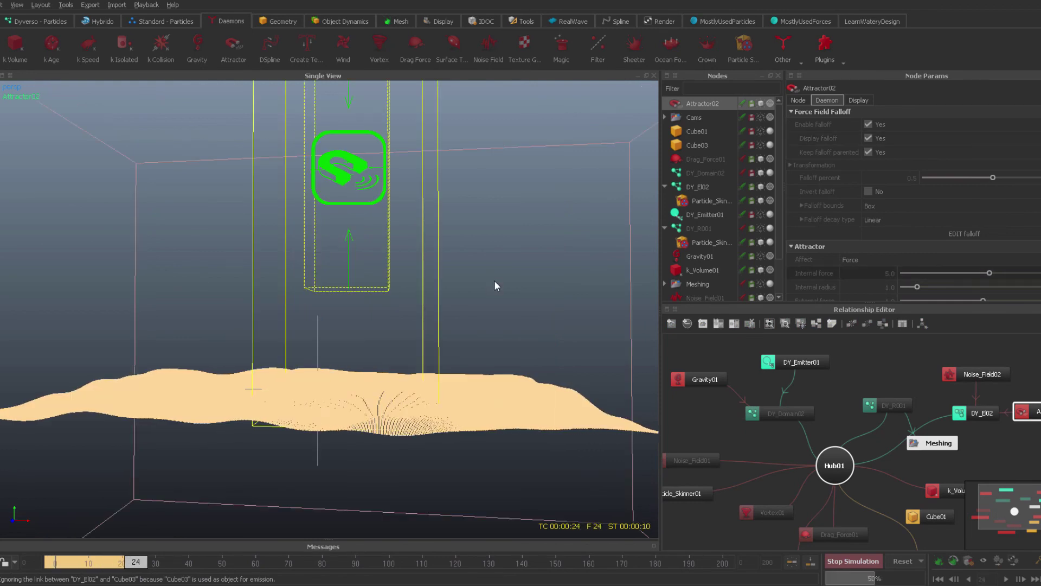
right_click_drag(441, 285, 472, 362, "alt")
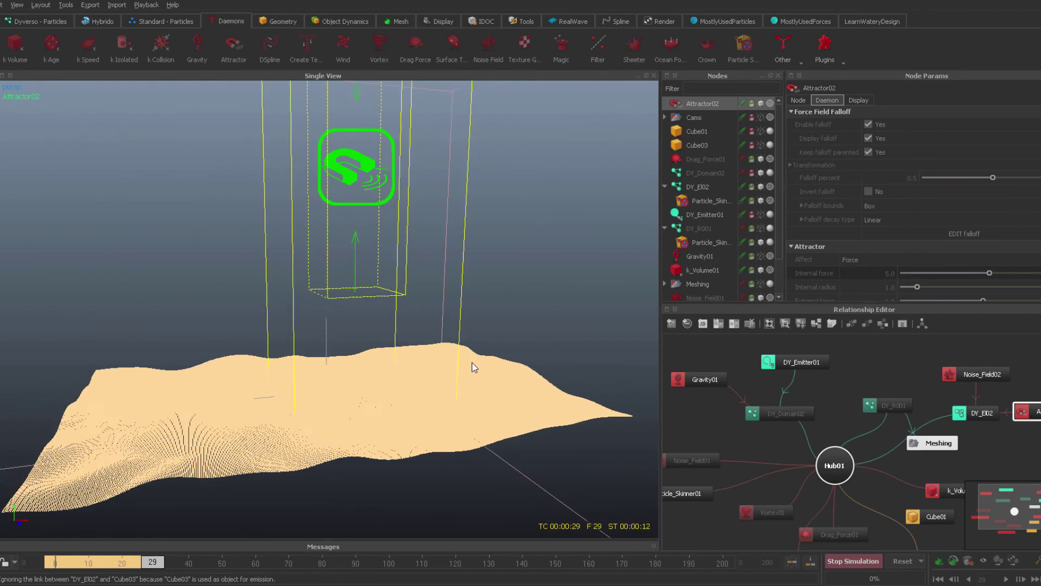
mouse_move(441, 360)
left_mouse_down("alt")
mouse_move(388, 333)
mouse_move(440, 367)
mouse_move(431, 358)
left_mouse_up("alt")
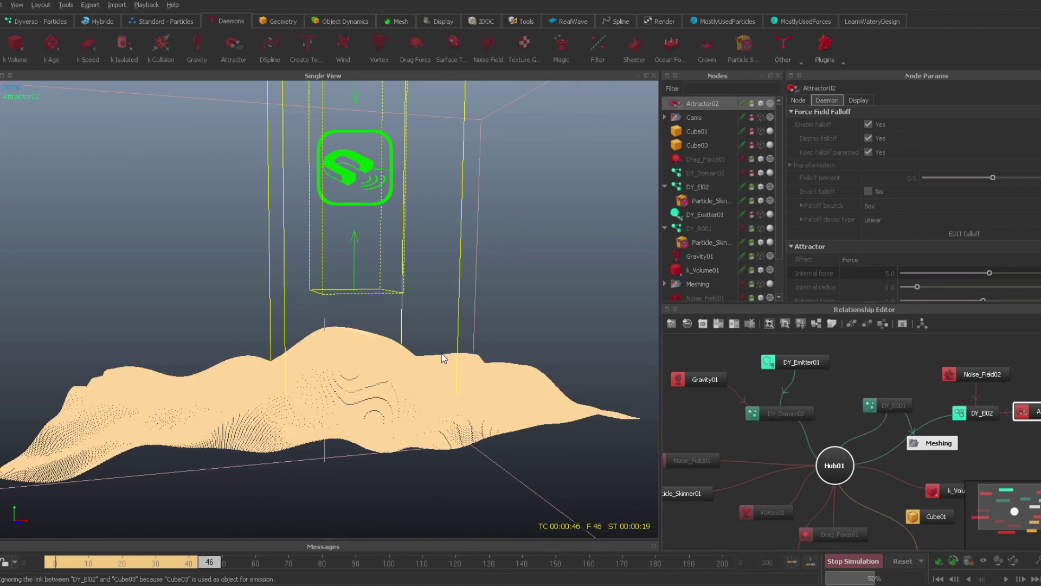
key("alt+a")
Examine the sheet's shape beneath Attractor02's falloff box from several angles and distances
left_click_drag(445, 353, 349, 432, "alt")
left_click_drag(438, 340, 397, 336, "alt")
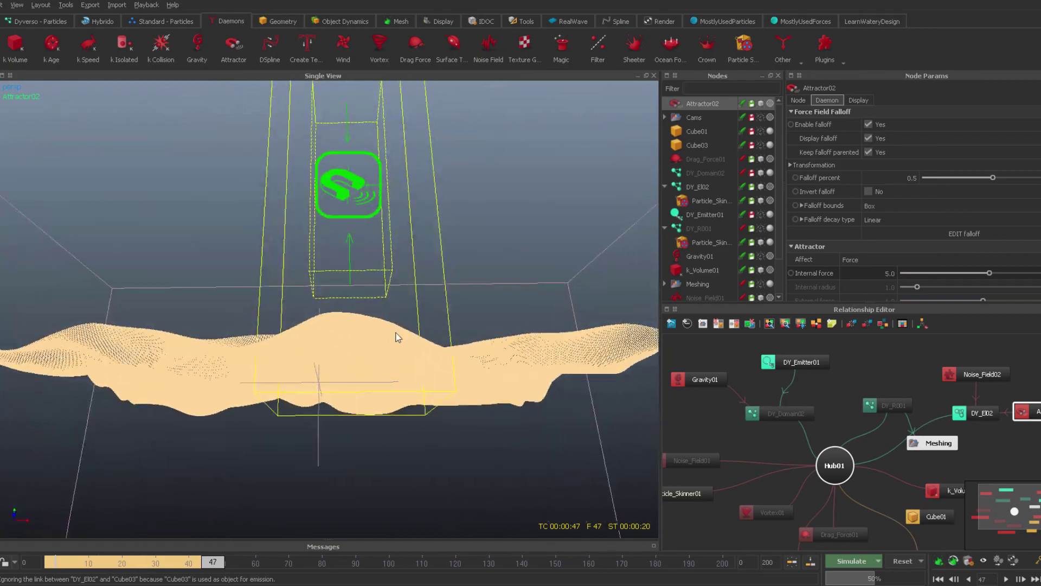
middle_click_drag(328, 343, 402, 347, "alt")
left_click_drag(402, 347, 344, 418, "alt")
right_click_drag(344, 418, 357, 403, "alt")
left_click_drag(358, 407, 372, 334, "alt")
right_click_drag(443, 309, 397, 298, "alt")
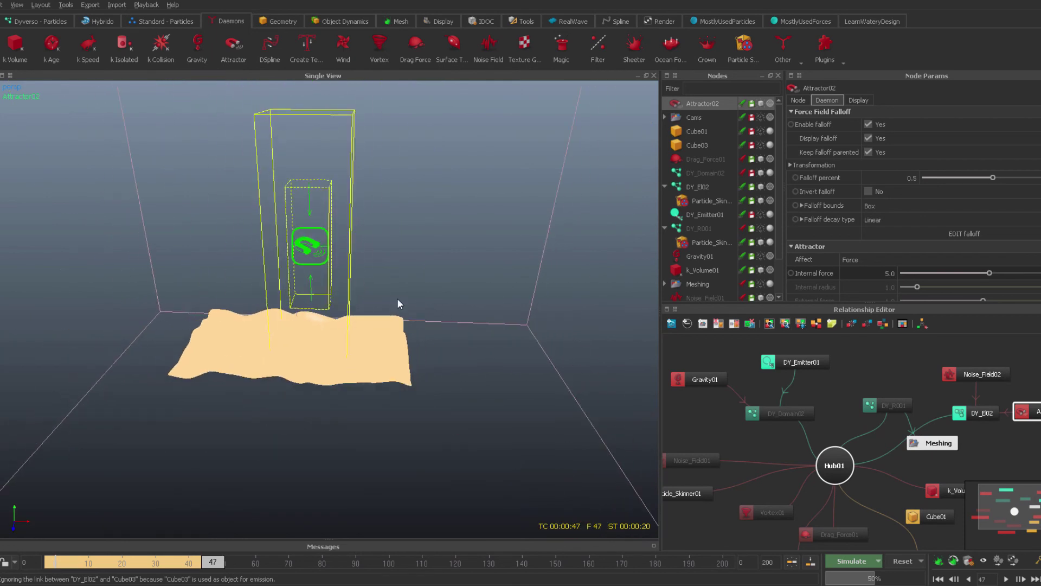
mouse_move(397, 298)
left_mouse_down("alt")
mouse_move(382, 333)
mouse_move(384, 302)
left_mouse_up("alt")
right_click_drag(384, 303, 379, 323, "alt")
left_click_drag(379, 327, 399, 279, "alt")
right_click_drag(400, 279, 455, 301, "alt")
left_click_drag(453, 302, 436, 261, "alt")
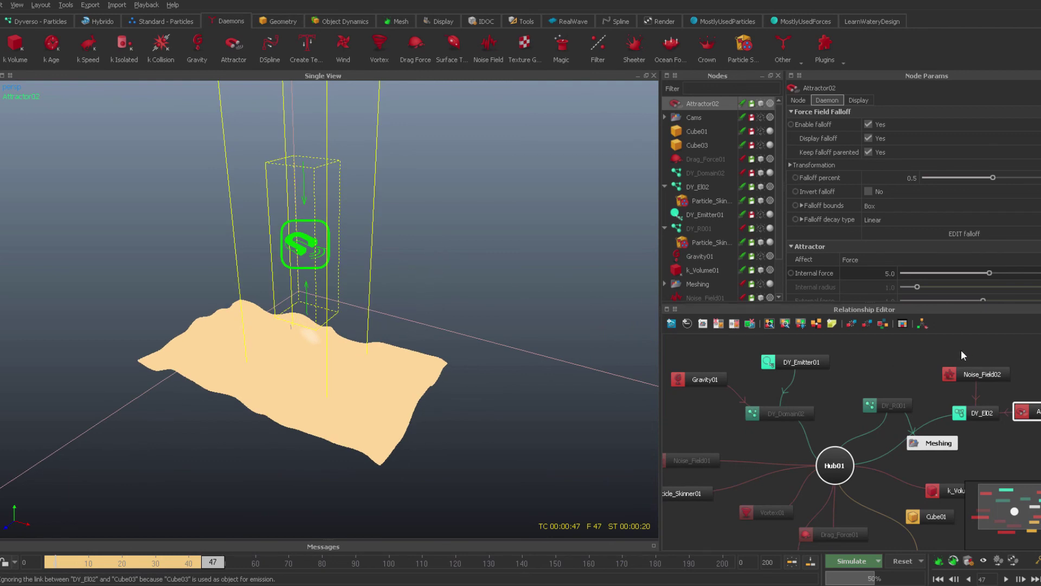
Bring up the daemon parameters of Noise_Field02
left_click(976, 370)
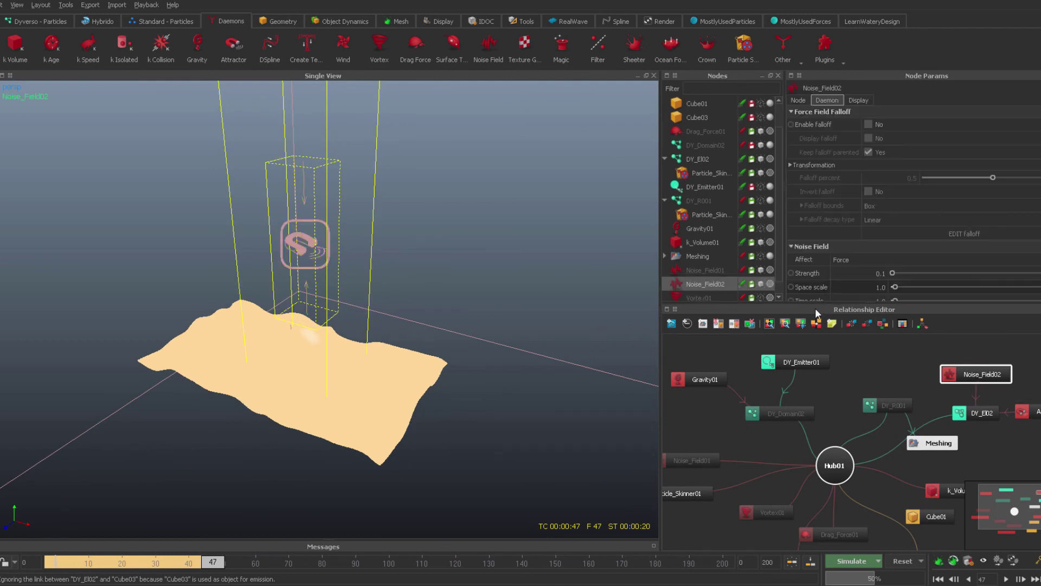
middle_click_drag(800, 393, 828, 391)
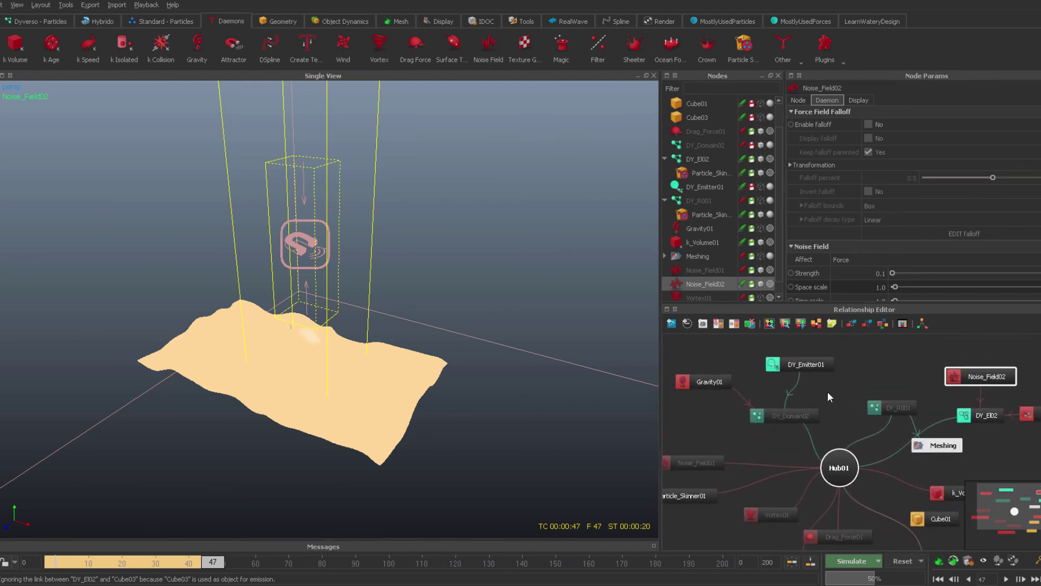